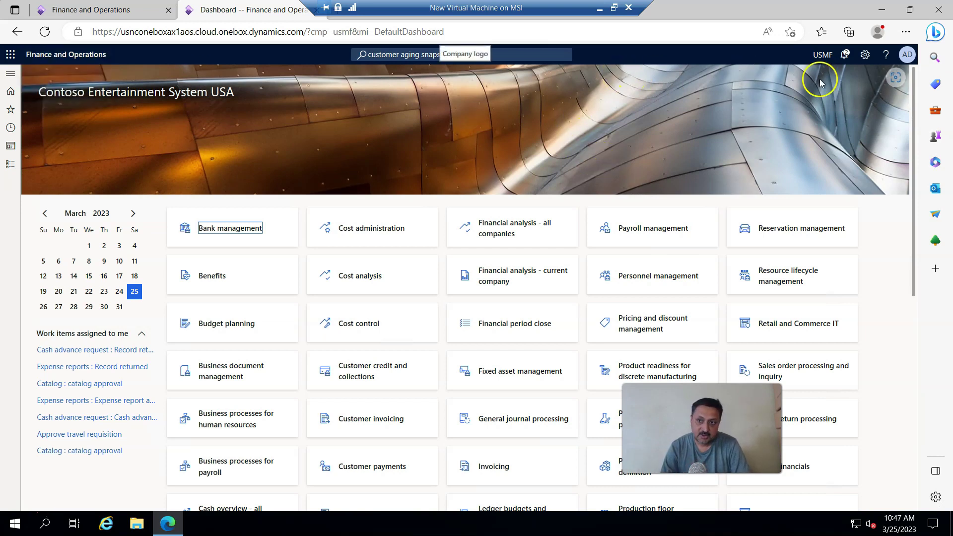
Check the product version information from the Help menu, then close it
{"action": "left_click", "coordinate": [864, 59]}
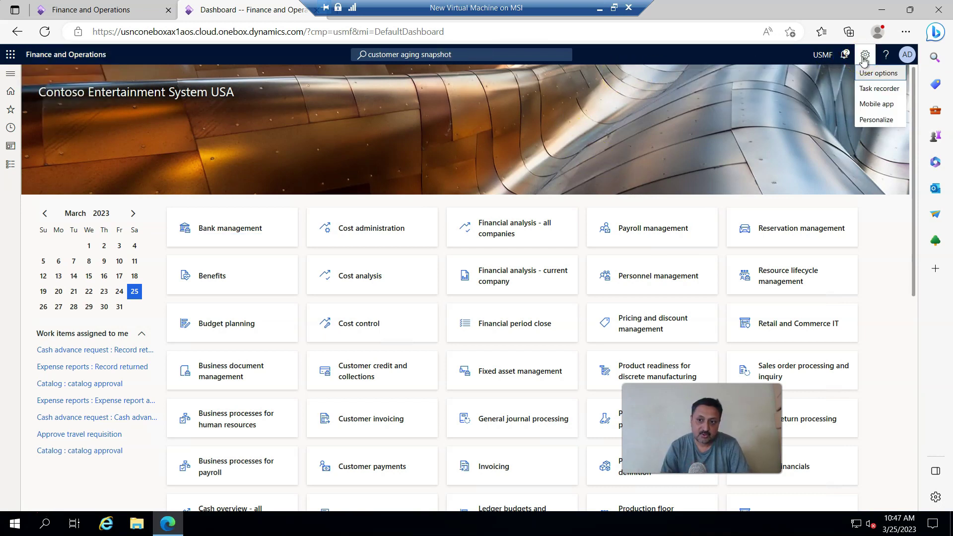
{"action": "left_click", "coordinate": [885, 54]}
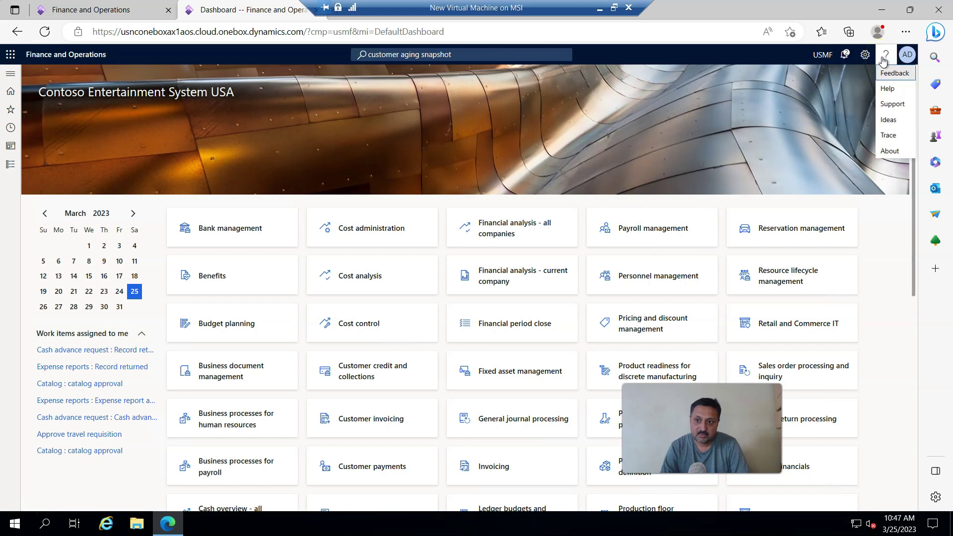
{"action": "left_click", "coordinate": [880, 149]}
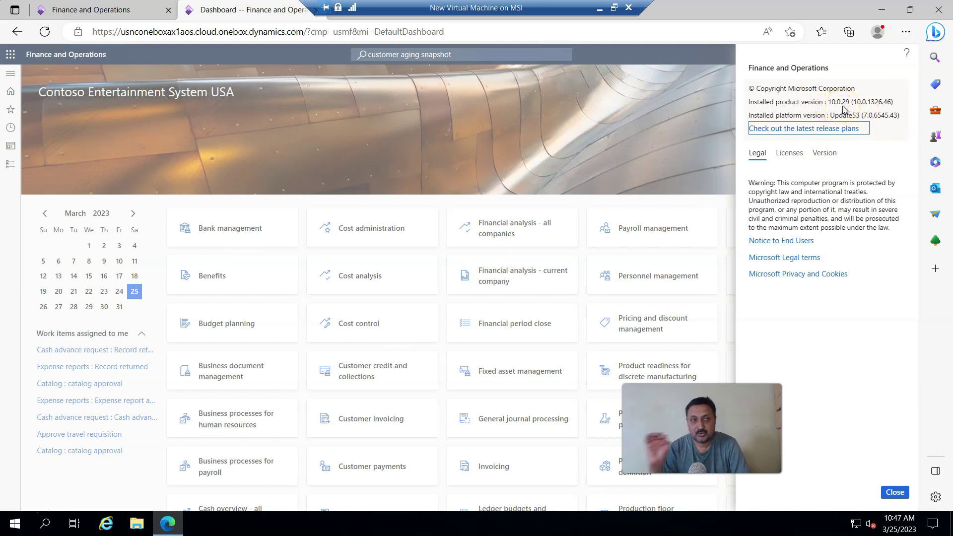
{"action": "left_click", "coordinate": [895, 483]}
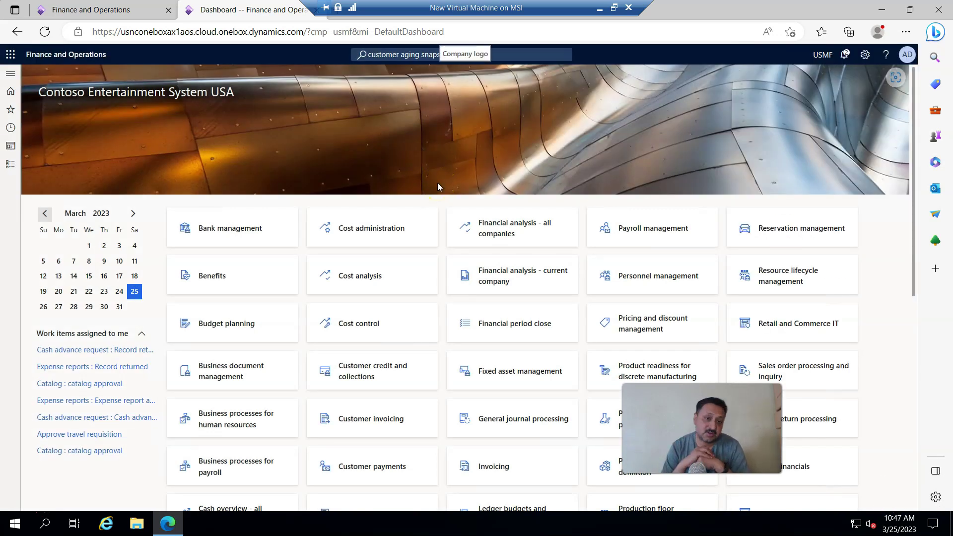
Go to Sales and marketing > Customers > All customers
{"action": "left_click", "coordinate": [10, 168]}
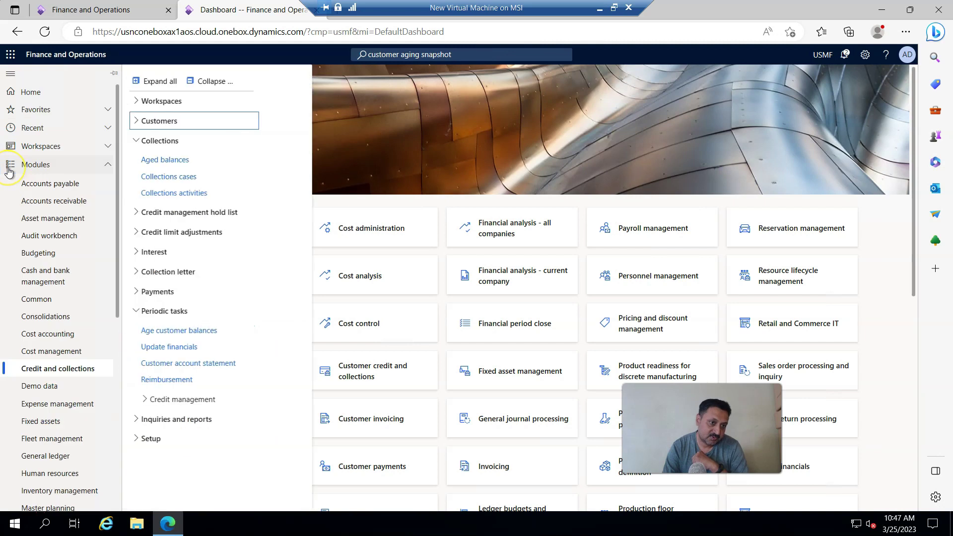
{"action": "left_click", "coordinate": [56, 202]}
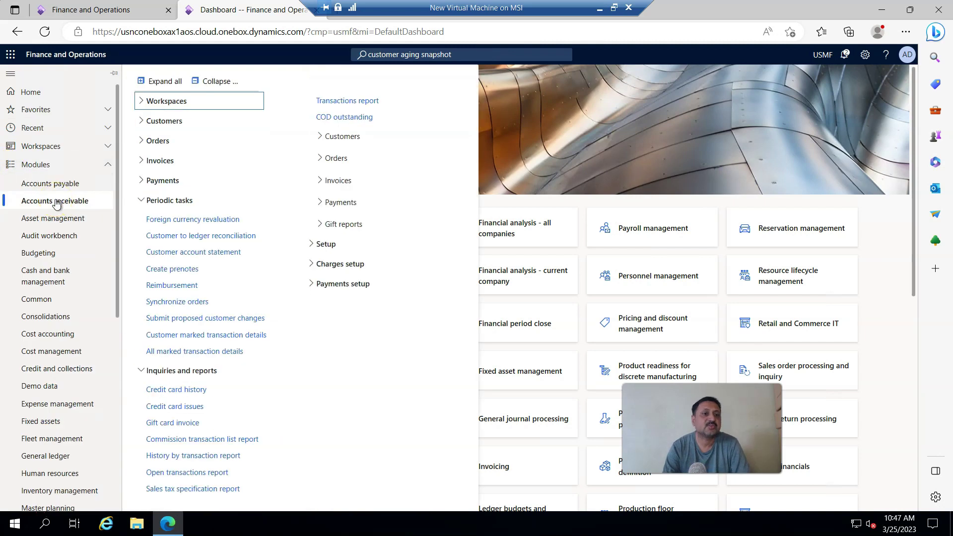
{"action": "scroll", "coordinate": [70, 268], "scroll_direction": "down", "scroll_amount": 3}
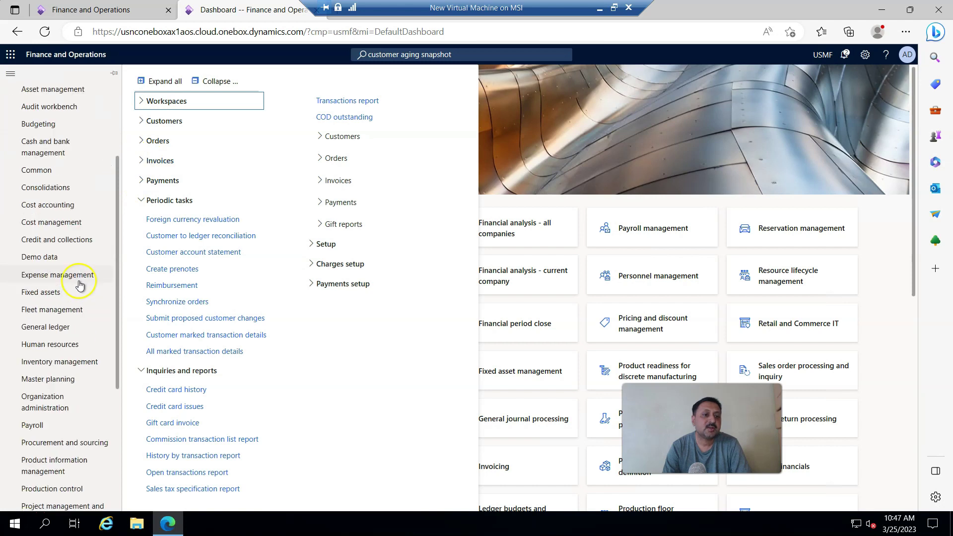
{"action": "scroll", "coordinate": [56, 268], "scroll_direction": "down", "scroll_amount": 5}
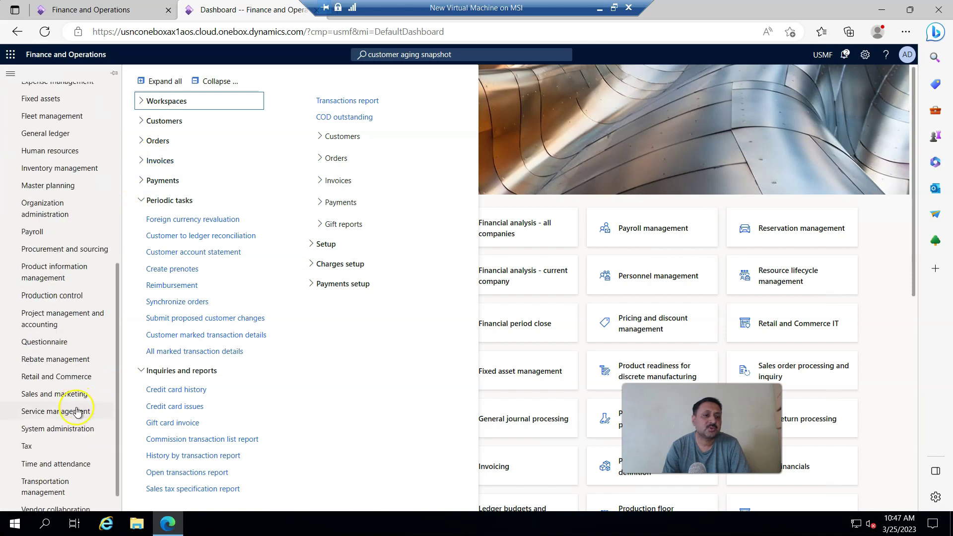
{"action": "left_click", "coordinate": [59, 396]}
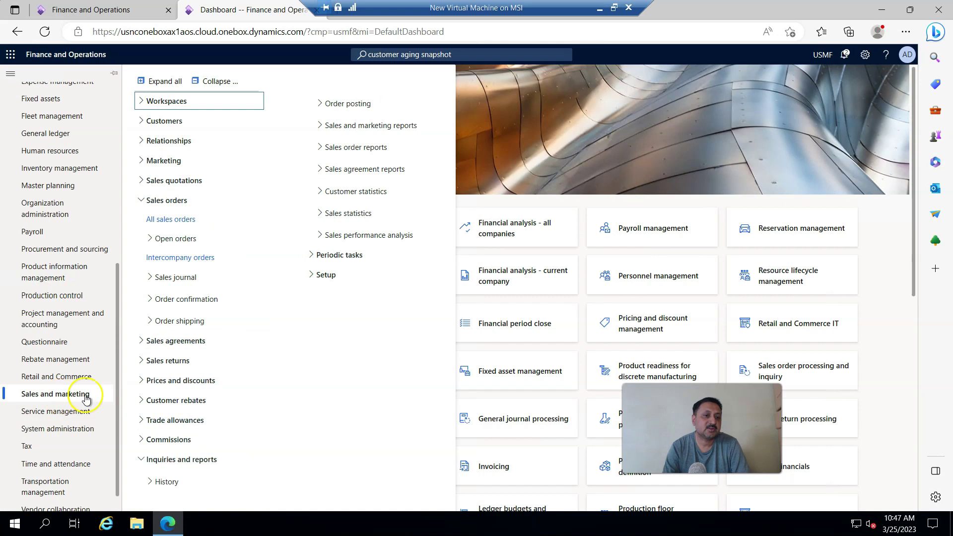
{"action": "left_click", "coordinate": [161, 120]}
{"action": "left_click", "coordinate": [168, 141]}
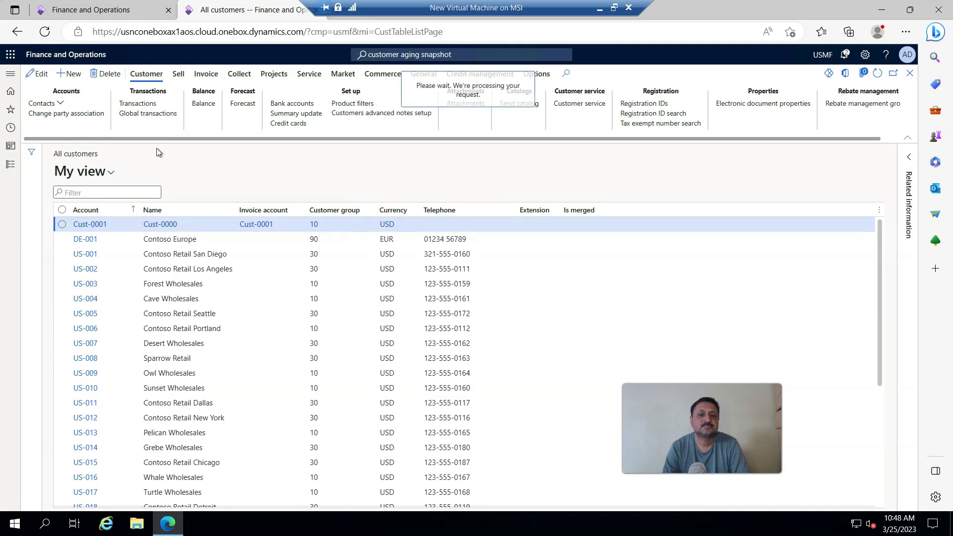
Enter the new customer's account number and name
{"action": "left_click", "coordinate": [517, 180]}
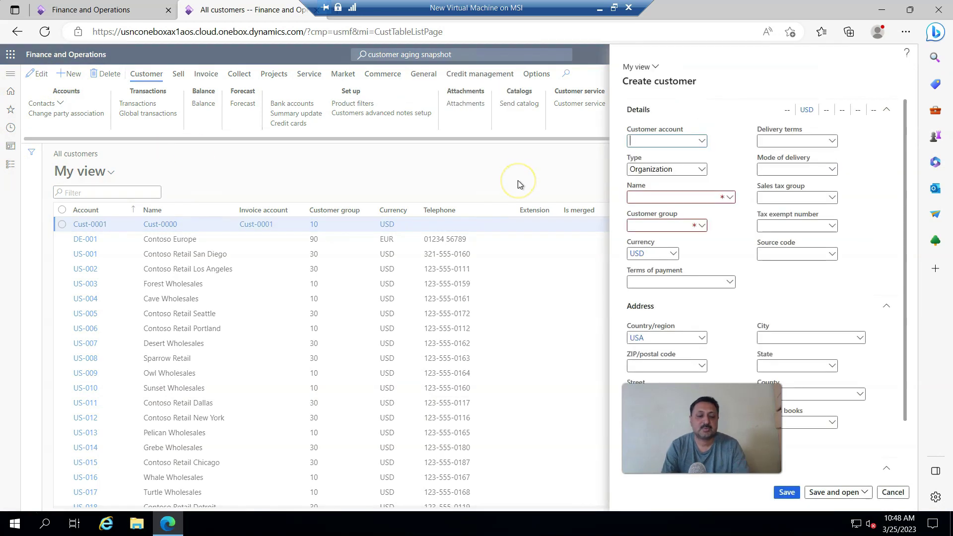
{"action": "type", "text": "Cus"}
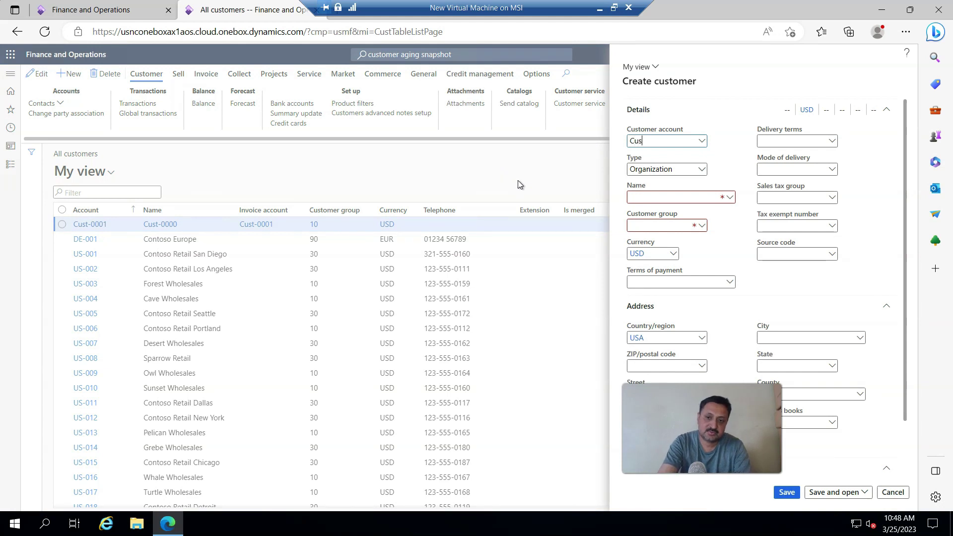
{"action": "type", "text": "t0002"}
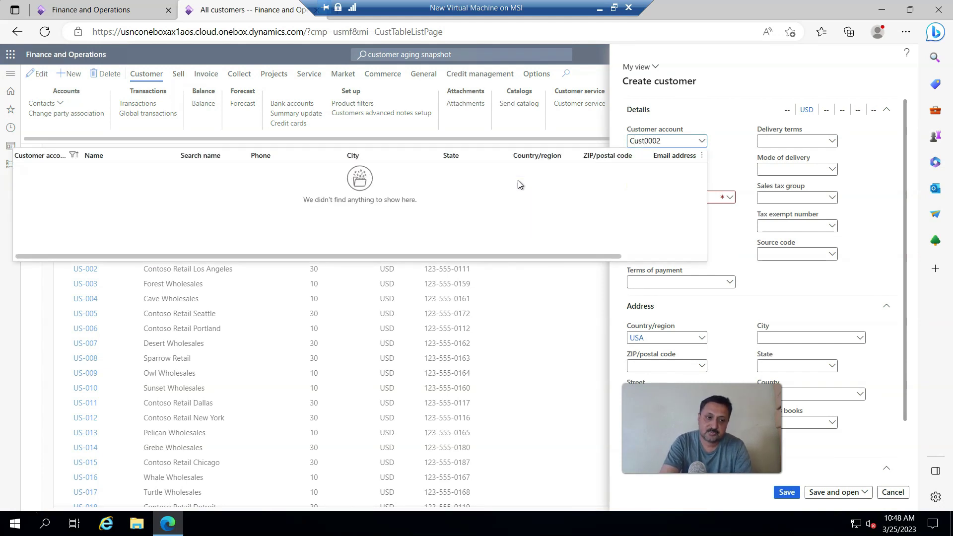
{"action": "key", "text": "Tab"}
{"action": "key", "text": "Tab"}
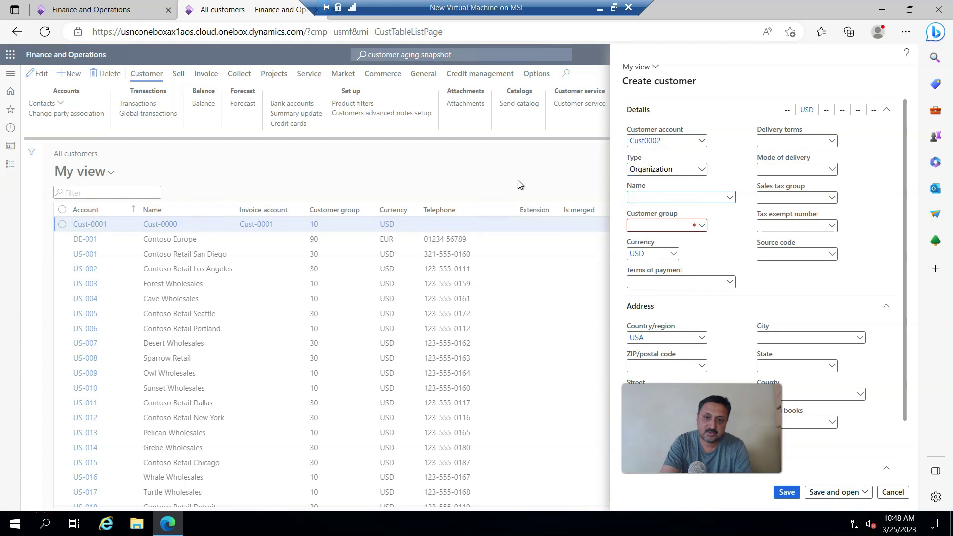
{"action": "type", "text": "Customer"}
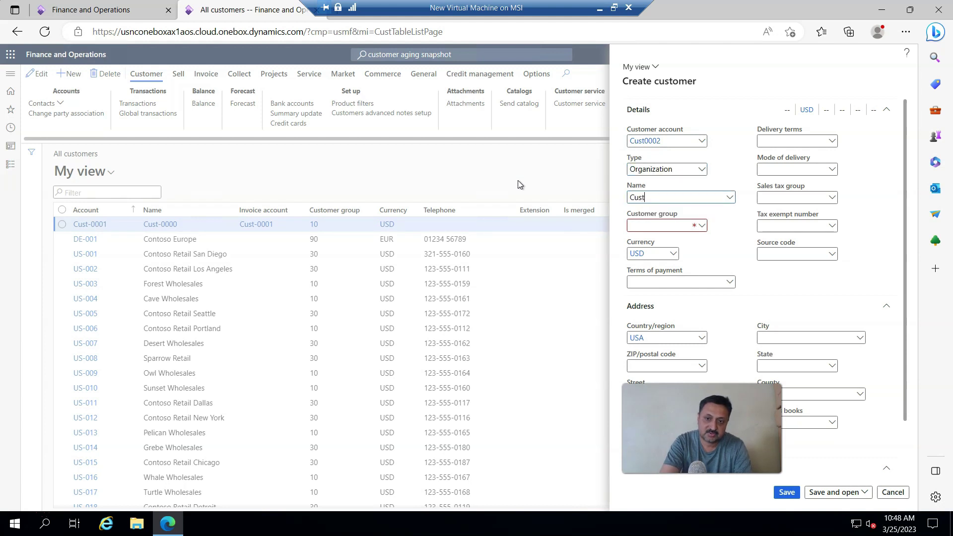
{"action": "key", "text": "BackSpace"}
{"action": "key", "text": "BackSpace"}
{"action": "key", "text": "BackSpace"}
{"action": "type", "text": "o"}
{"action": "key", "text": "BackSpace"}
{"action": "key", "text": "BackSpace"}
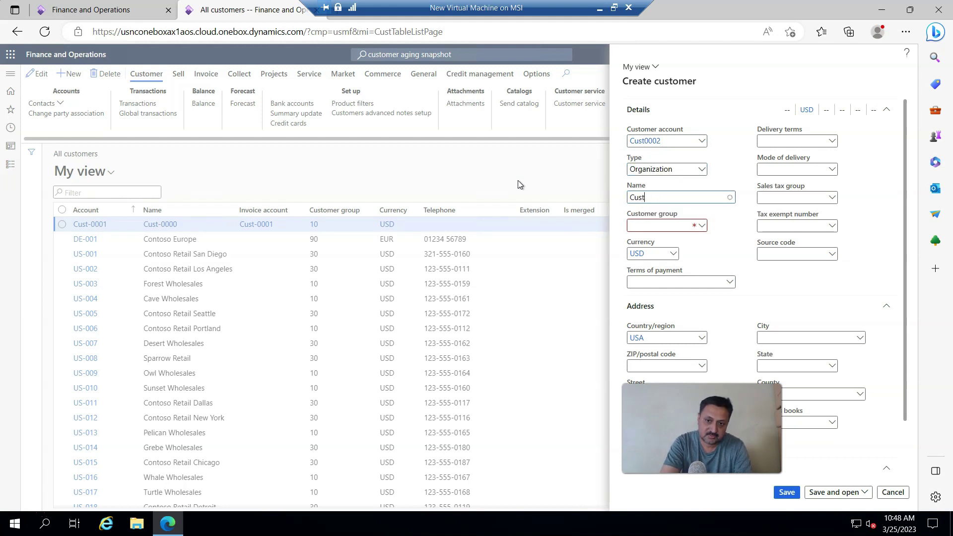
{"action": "type", "text": "00002"}
{"action": "key", "text": "Tab"}
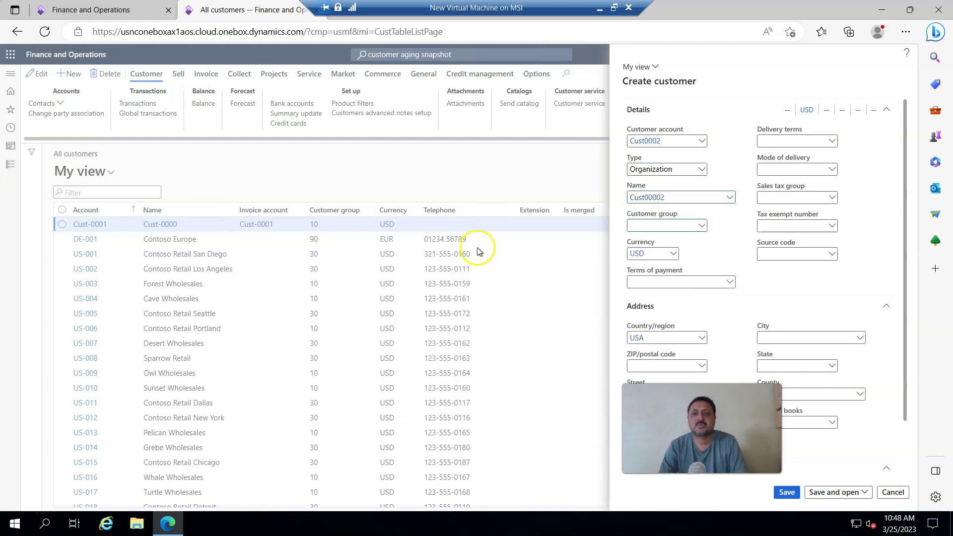
Set customer group 20 Major customers, with Net30 payment terms, and CFR delivery terms
{"action": "left_click", "coordinate": [701, 227]}
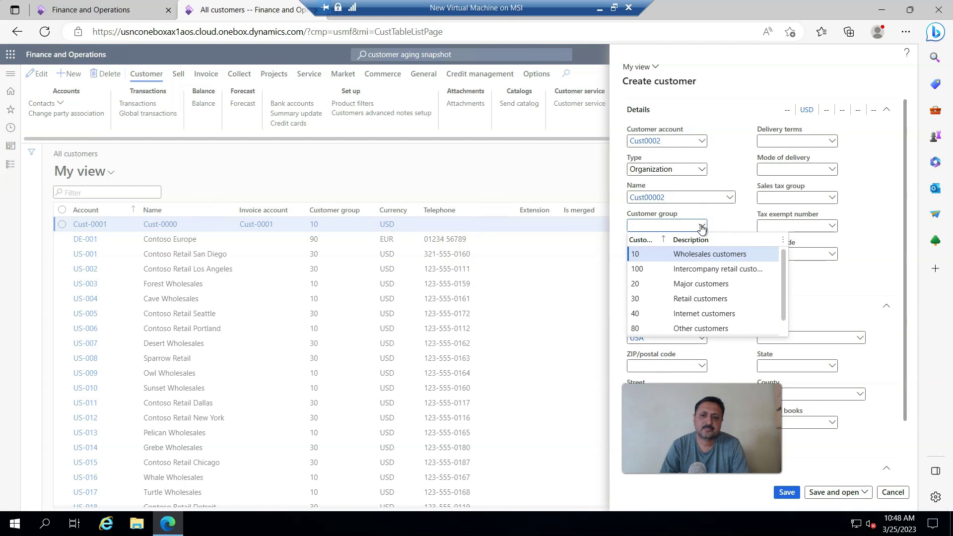
{"action": "left_click", "coordinate": [716, 255]}
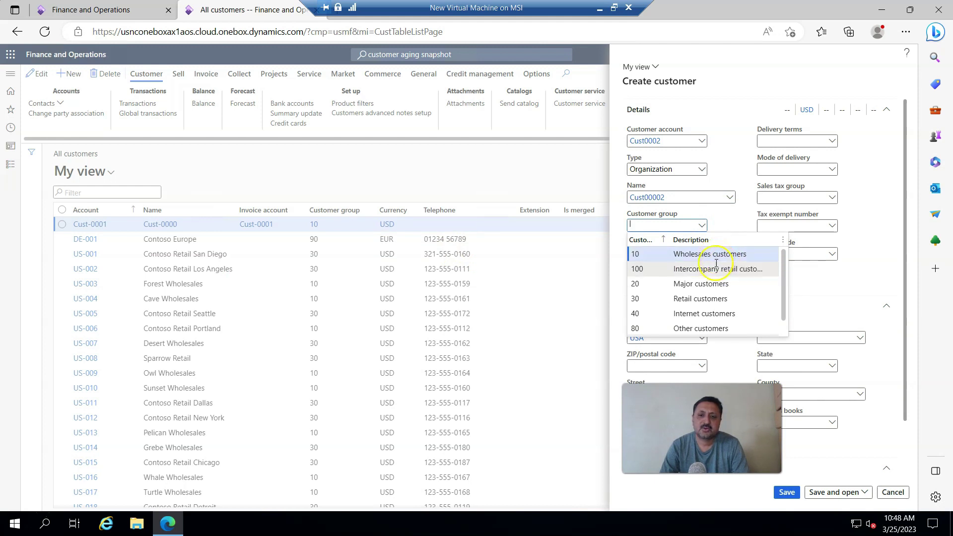
{"action": "left_click", "coordinate": [737, 285]}
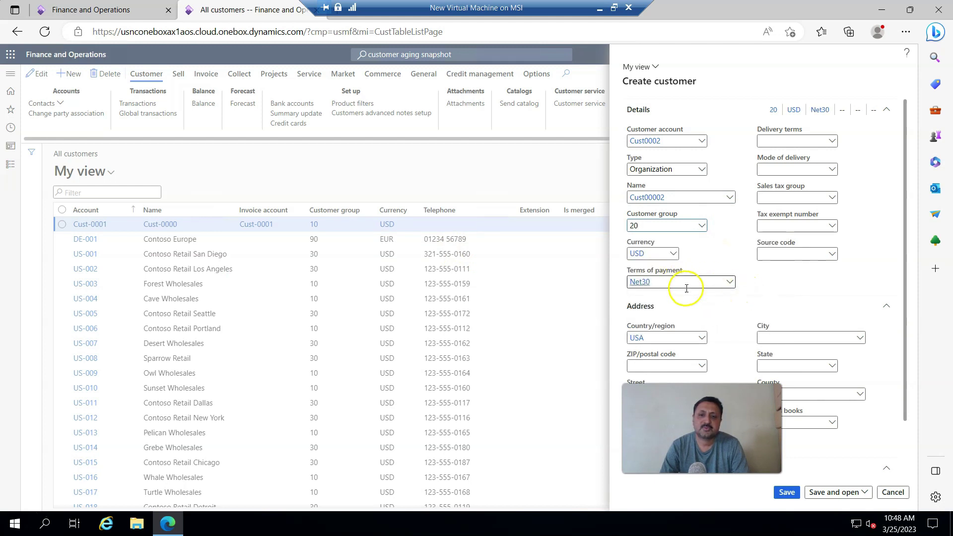
{"action": "left_click", "coordinate": [656, 281]}
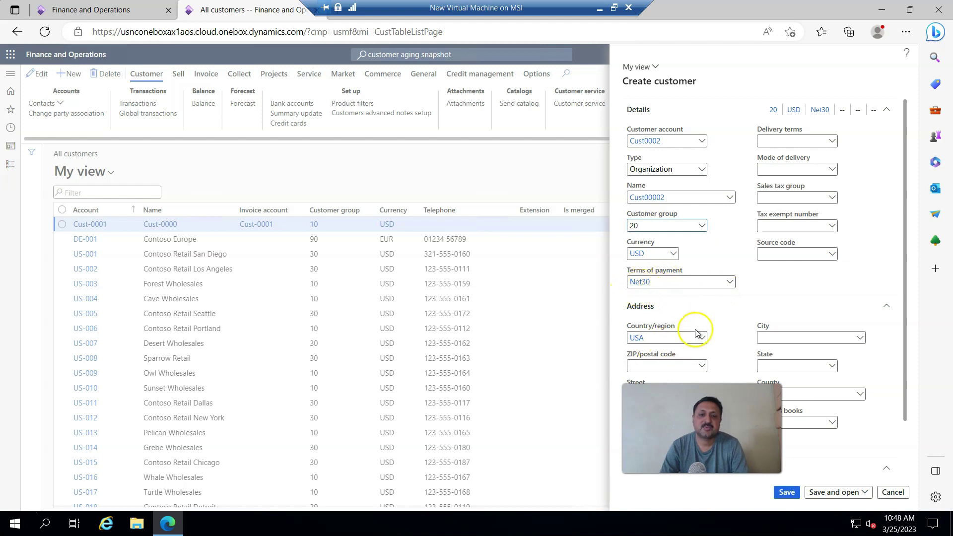
{"action": "scroll", "coordinate": [694, 327], "scroll_direction": "down", "scroll_amount": 2}
{"action": "left_click", "coordinate": [788, 277]}
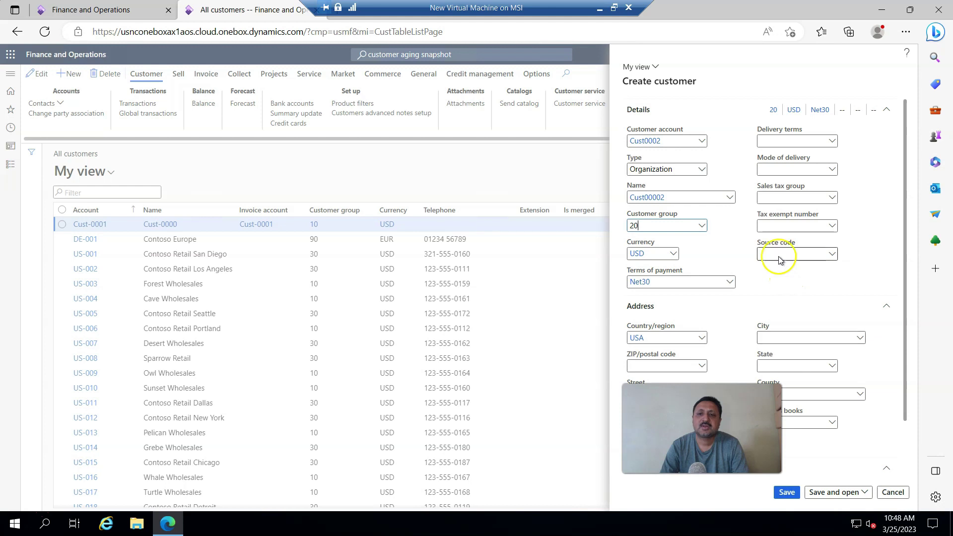
{"action": "left_click", "coordinate": [832, 143]}
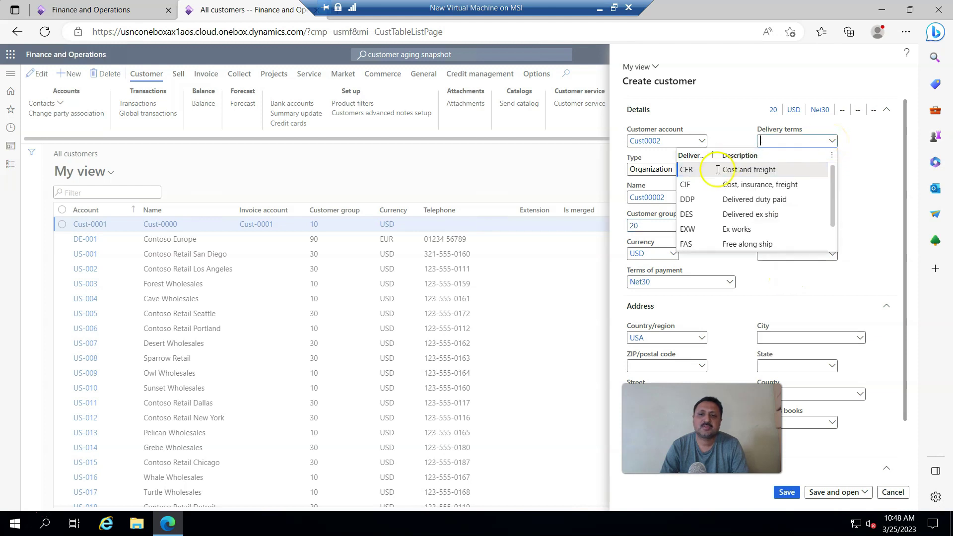
{"action": "left_click", "coordinate": [692, 172]}
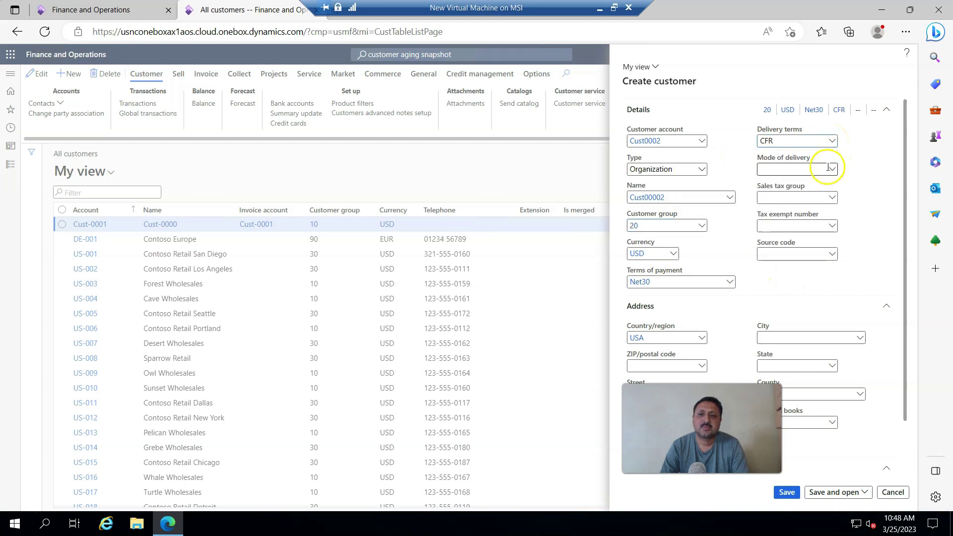
{"action": "left_click", "coordinate": [833, 169]}
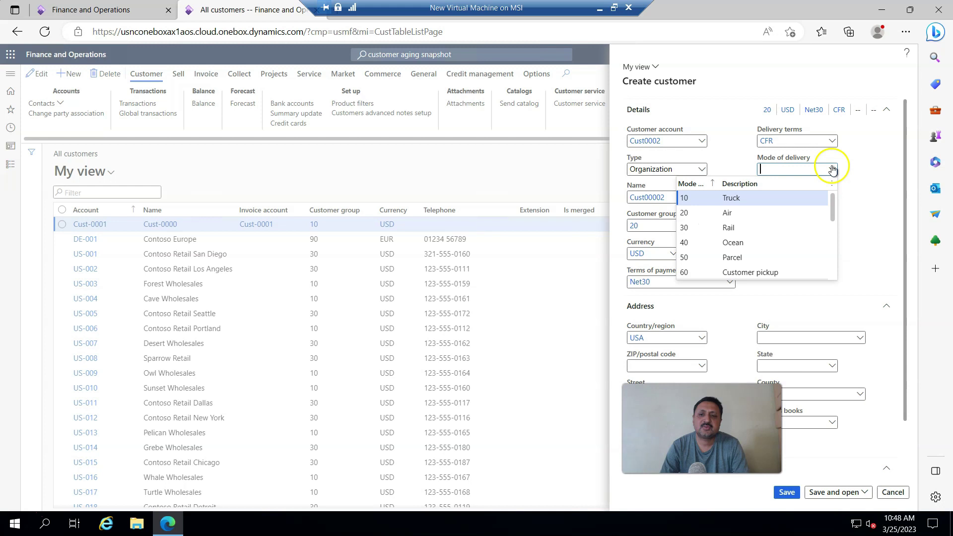
Set delivery mode 10 Truck, complete the address from the ZIP lookup and street, and save
{"action": "left_click", "coordinate": [685, 195]}
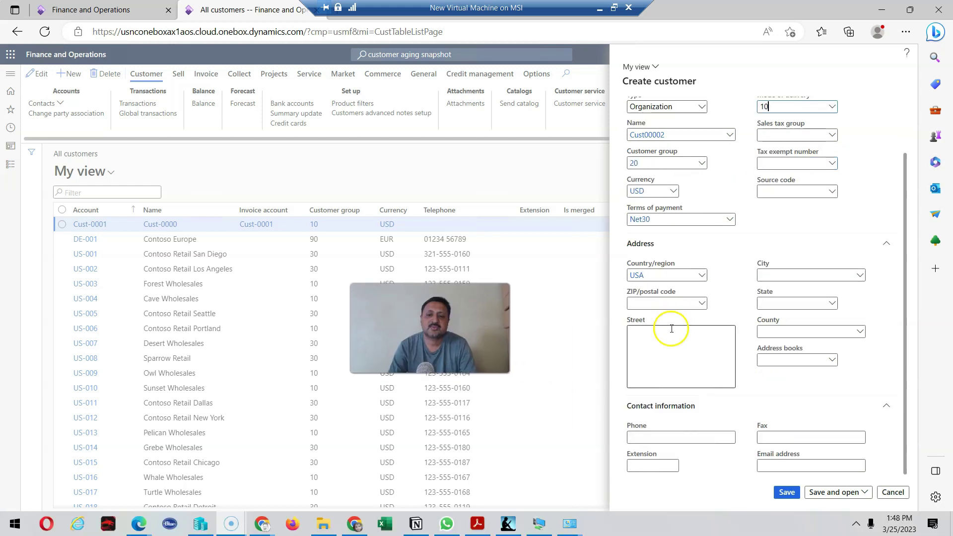
{"action": "left_click", "coordinate": [702, 304]}
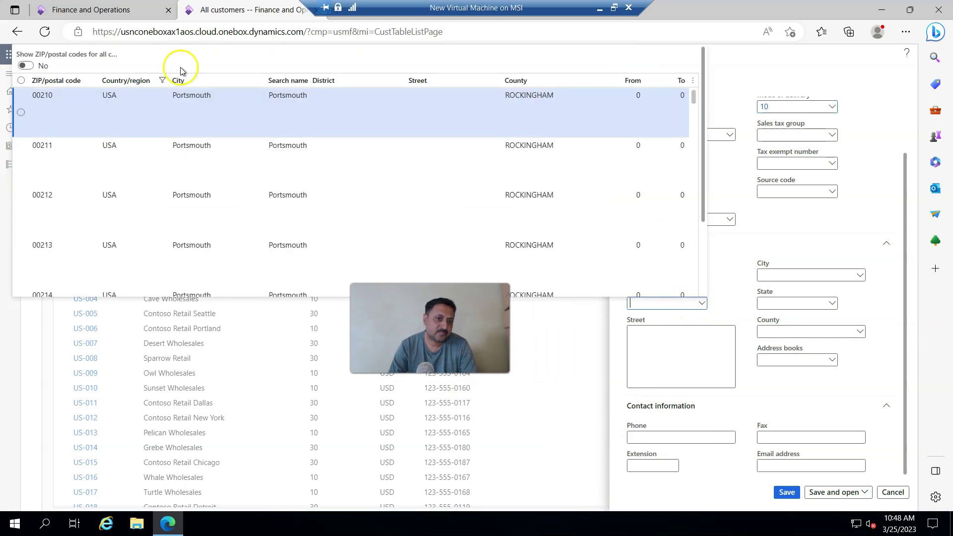
{"action": "left_click", "coordinate": [88, 94]}
{"action": "left_click", "coordinate": [678, 353]}
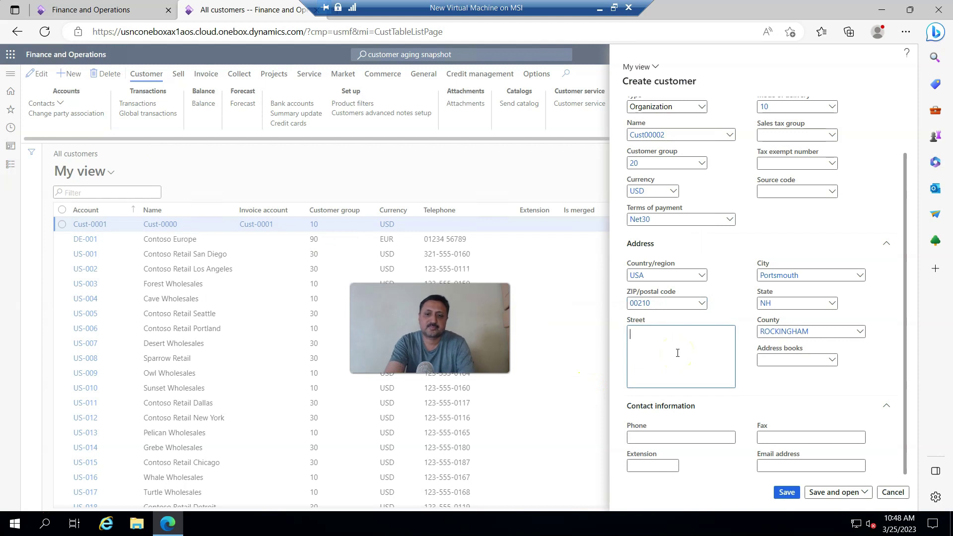
{"action": "type", "text": "Main St"}
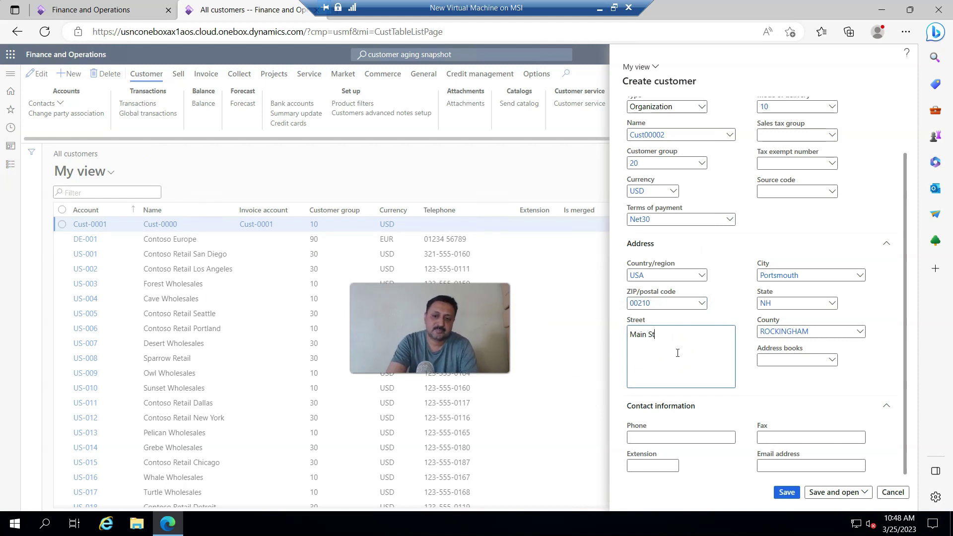
{"action": "type", "text": "reet"}
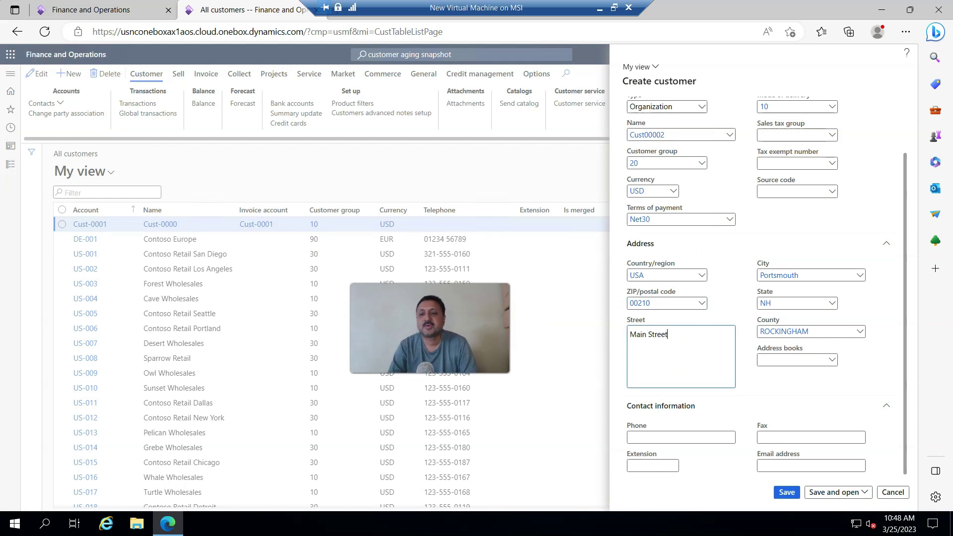
{"action": "left_click", "coordinate": [929, 520]}
{"action": "left_click", "coordinate": [785, 492]}
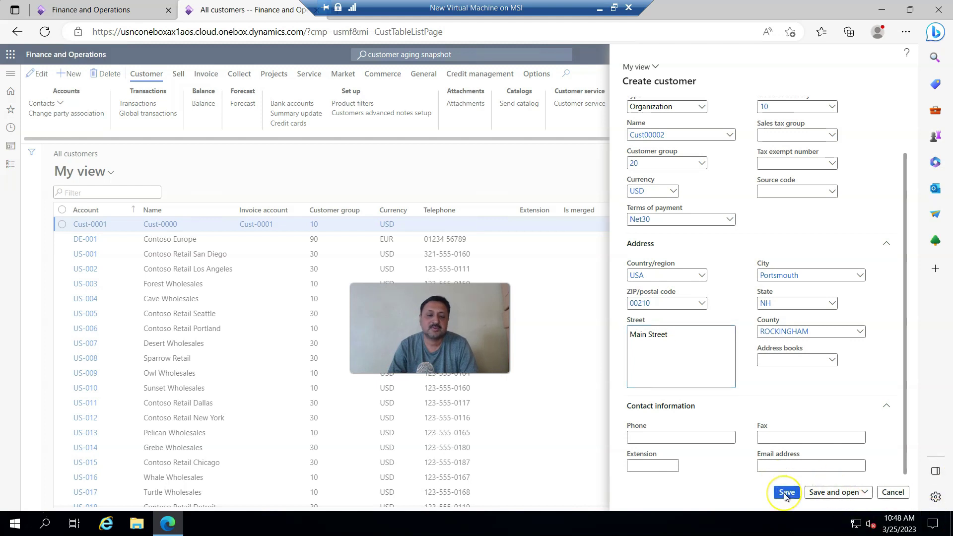
Set sales order defaults: charges group 01, site 1, warehouse 11
{"action": "left_click", "coordinate": [133, 383]}
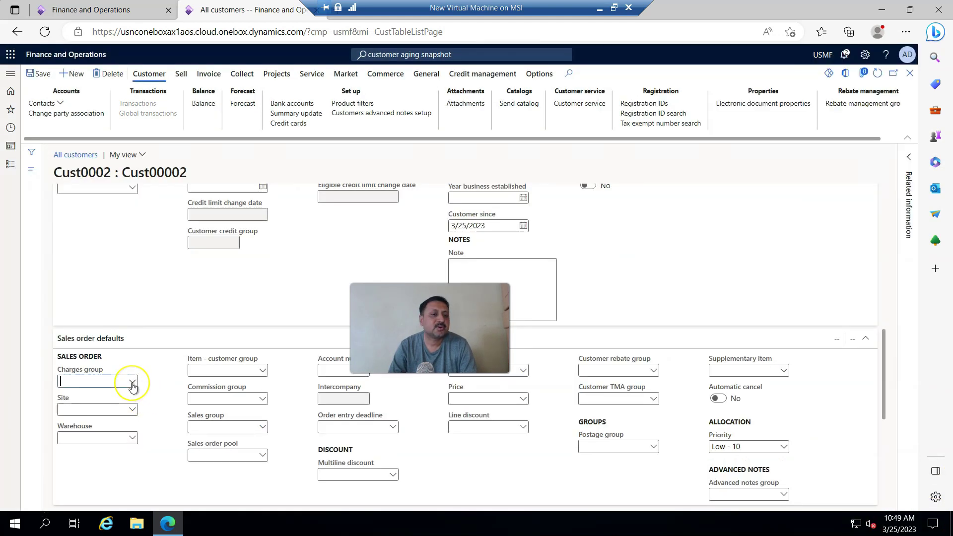
{"action": "left_click", "coordinate": [148, 410]}
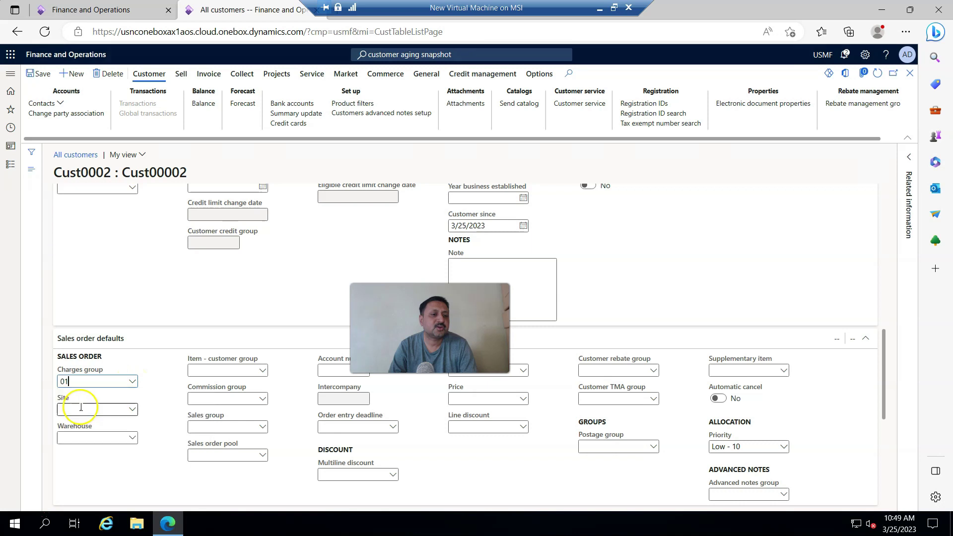
{"action": "left_click", "coordinate": [132, 410]}
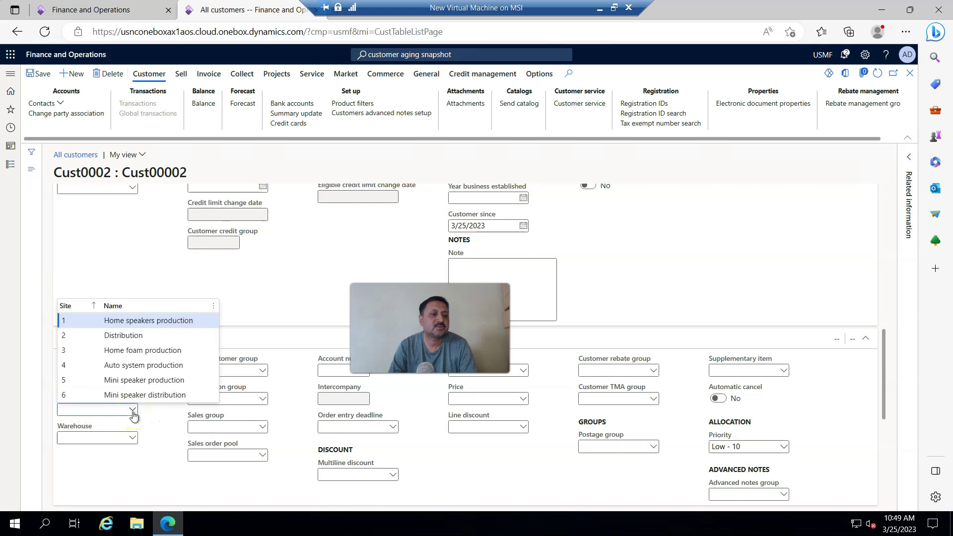
{"action": "left_click", "coordinate": [129, 438]}
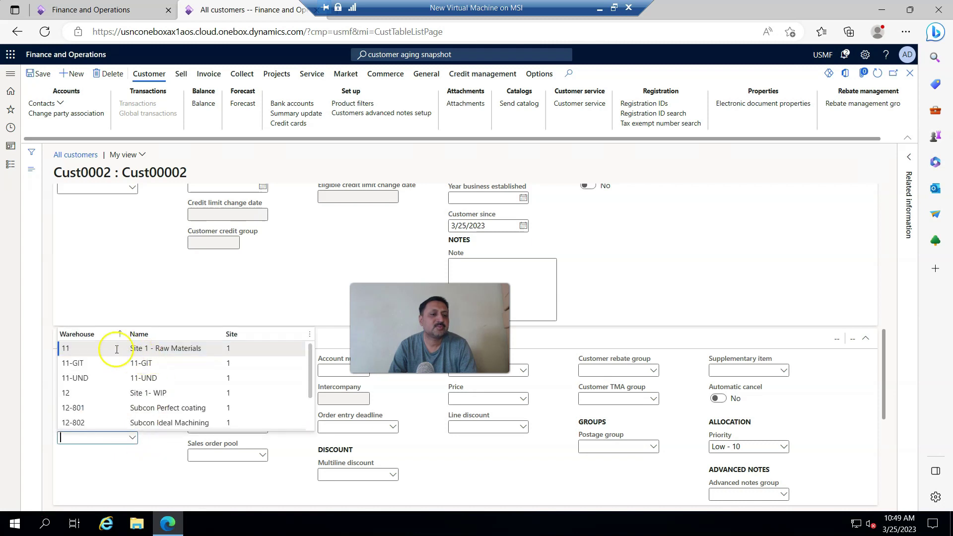
{"action": "left_click", "coordinate": [79, 351]}
Make the customer its own invoice account
{"action": "scroll", "coordinate": [149, 441], "scroll_direction": "down", "scroll_amount": 1}
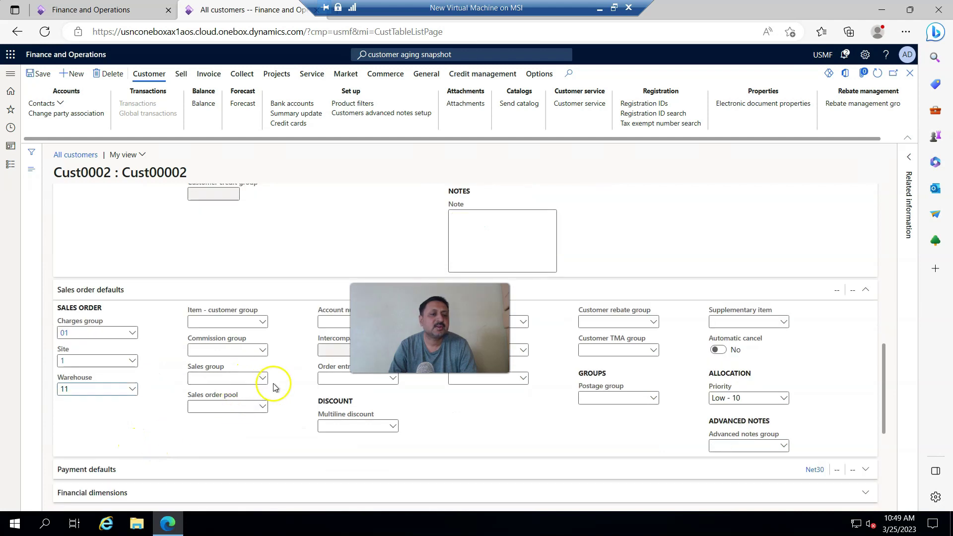
{"action": "scroll", "coordinate": [276, 412], "scroll_direction": "down", "scroll_amount": 1}
{"action": "scroll", "coordinate": [277, 412], "scroll_direction": "down", "scroll_amount": 3}
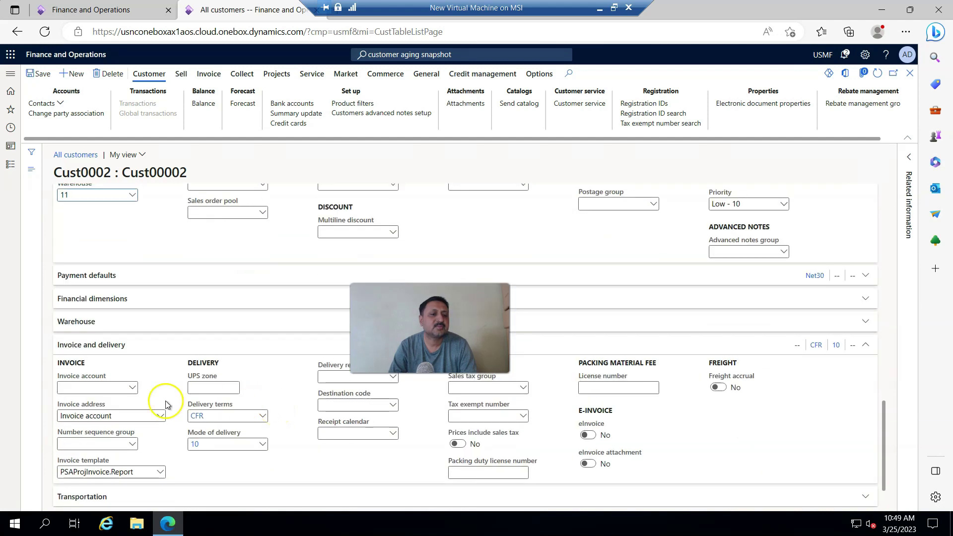
{"action": "scroll", "coordinate": [151, 389], "scroll_direction": "down", "scroll_amount": 1}
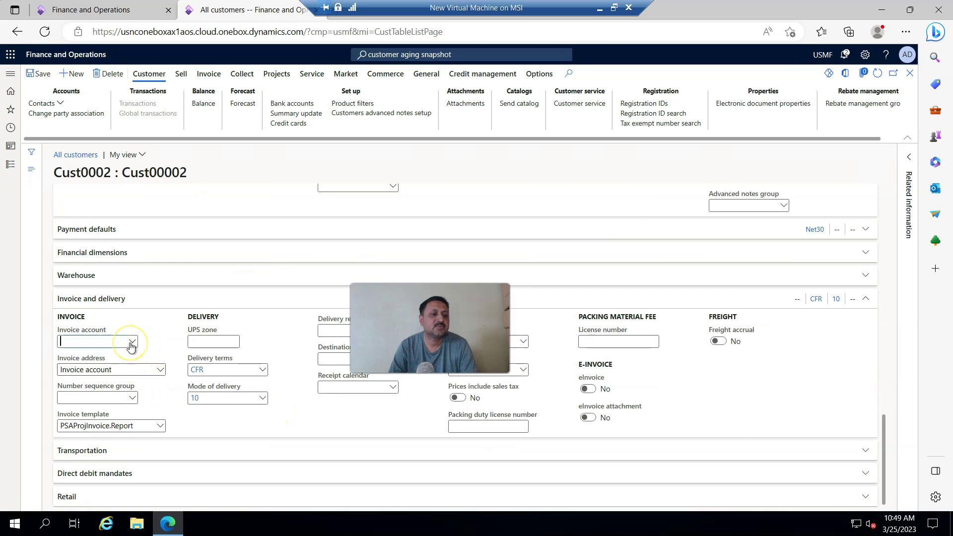
{"action": "left_click", "coordinate": [132, 342]}
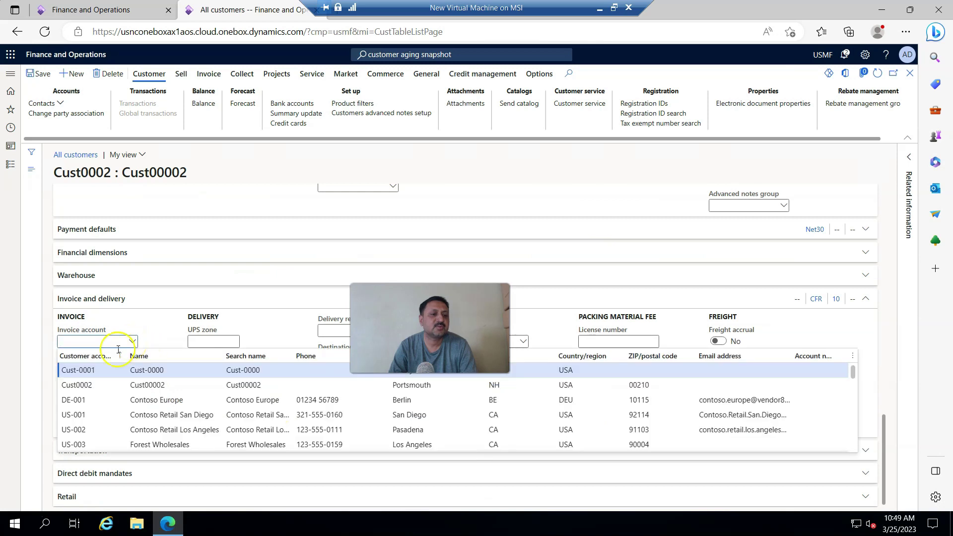
{"action": "left_click", "coordinate": [79, 386]}
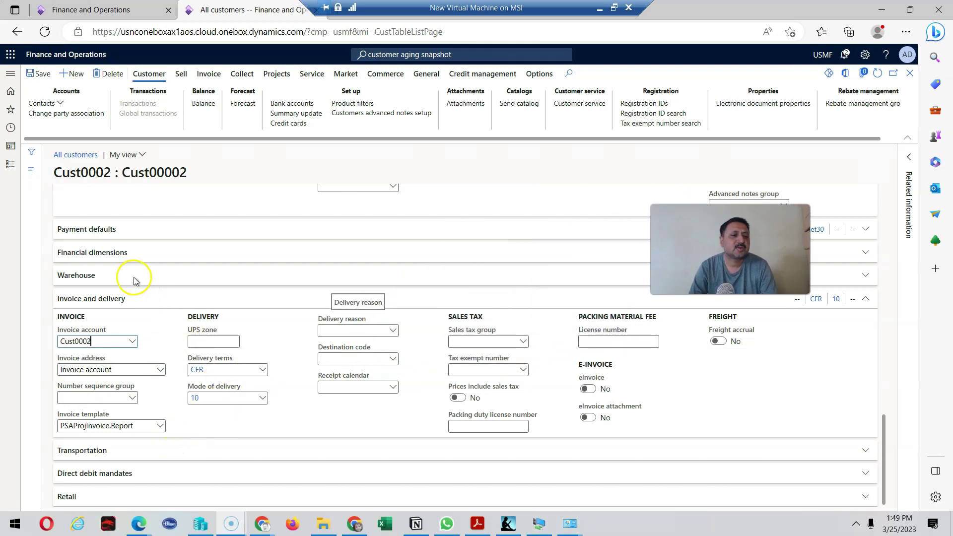
{"action": "left_click", "coordinate": [124, 254]}
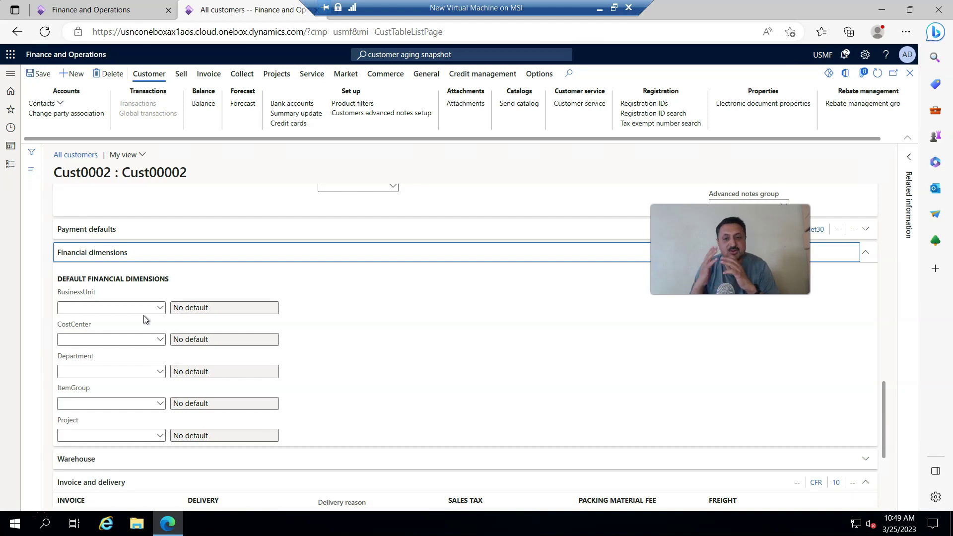
Pick BusinessUnit 001 Home, CostCenter 007 Trade Shows and Department 022 Sales & Marketing
{"action": "left_click", "coordinate": [169, 307]}
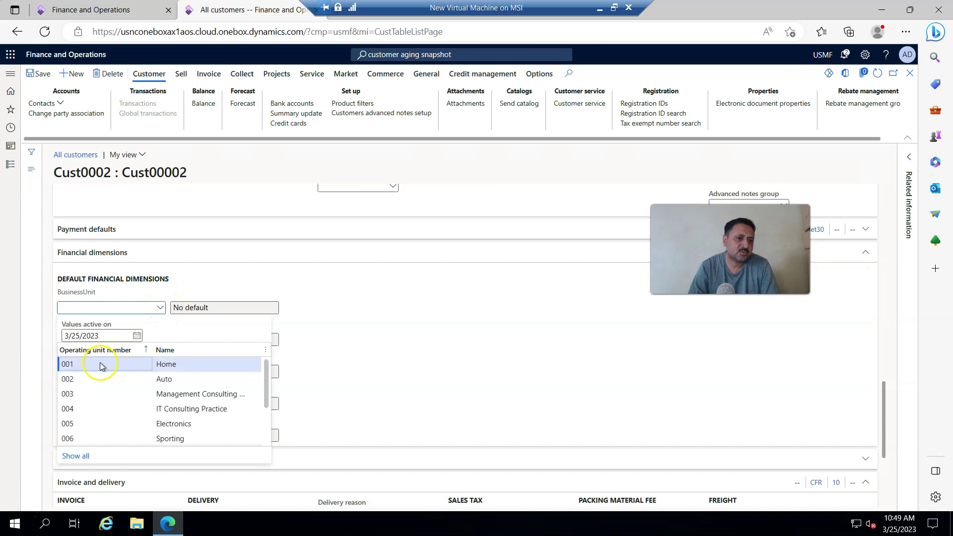
{"action": "left_click", "coordinate": [102, 365]}
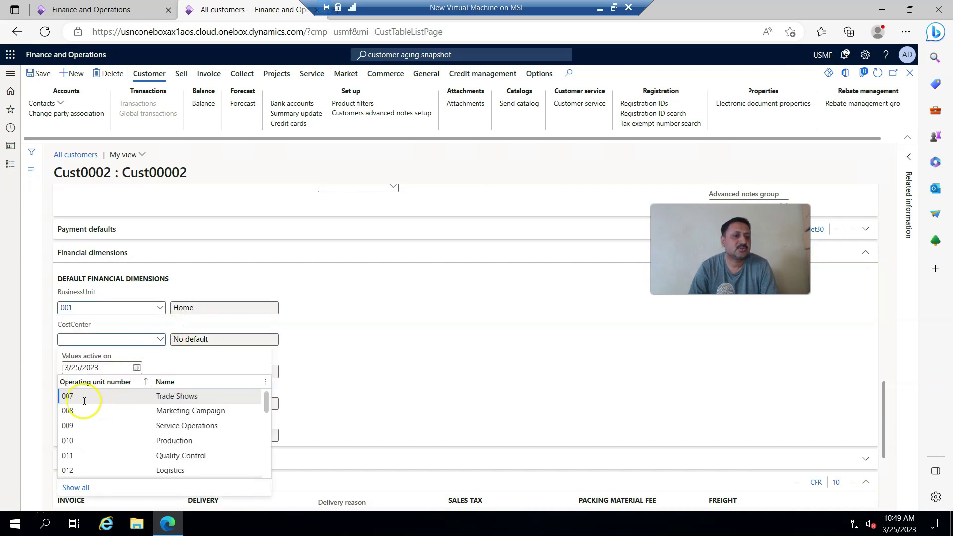
{"action": "left_click", "coordinate": [78, 469]}
{"action": "left_click", "coordinate": [72, 397]}
{"action": "left_click", "coordinate": [161, 371]}
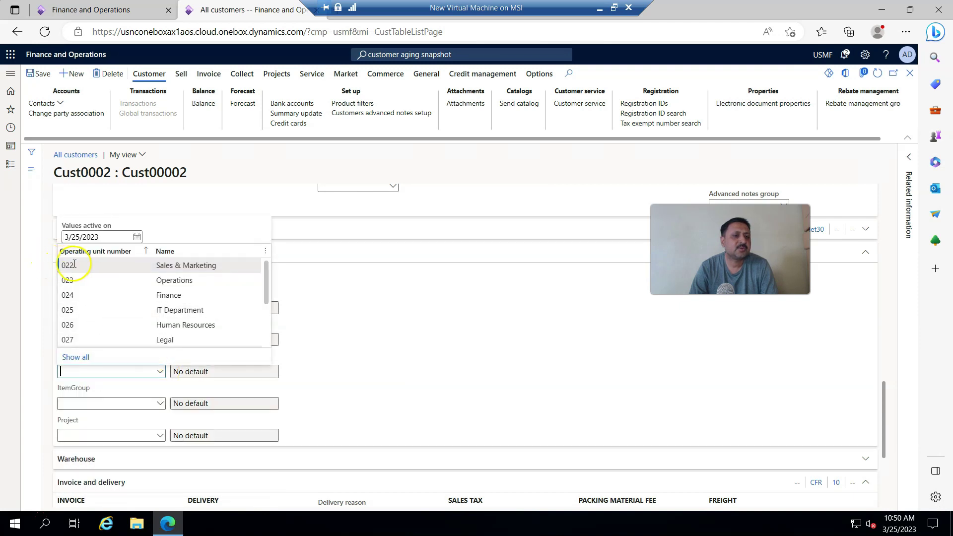
{"action": "left_click", "coordinate": [125, 315]}
{"action": "key", "text": "Return"}
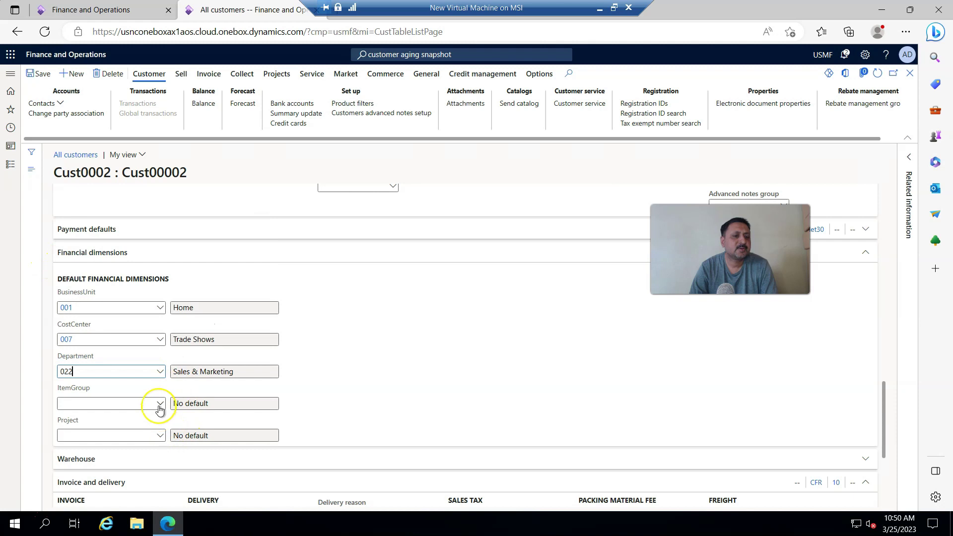
{"action": "left_click", "coordinate": [159, 404]}
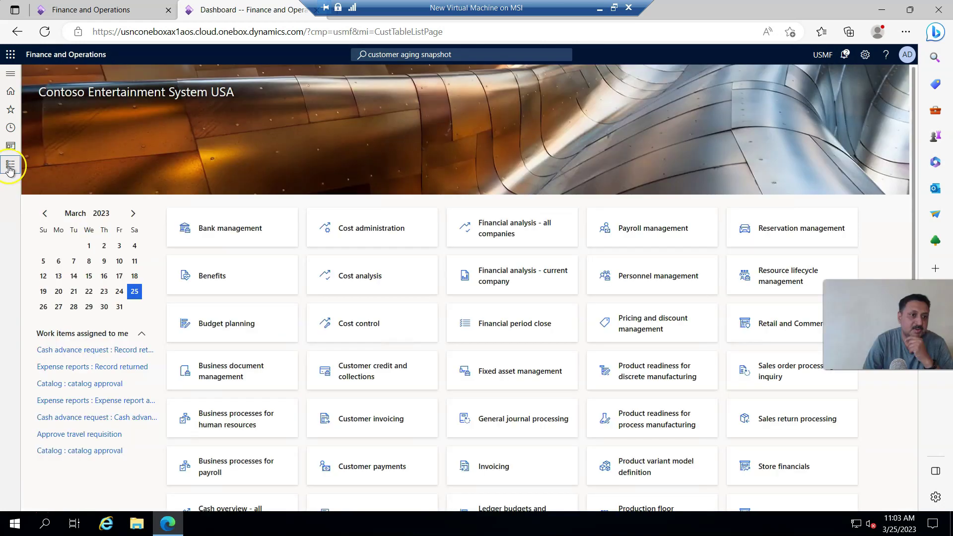
From Accounts receivable > All sales orders, create a sales order for the new customer account
{"action": "left_click", "coordinate": [10, 163]}
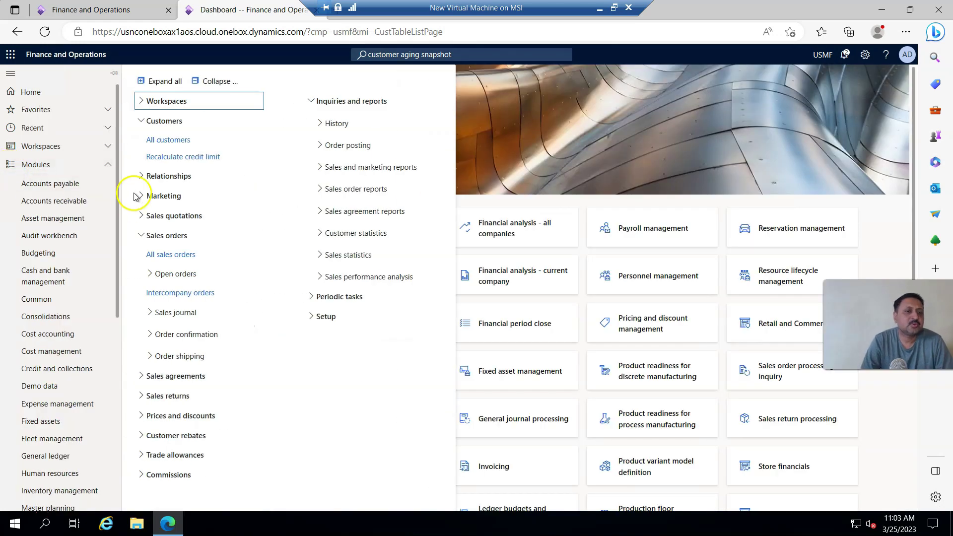
{"action": "left_click", "coordinate": [166, 254]}
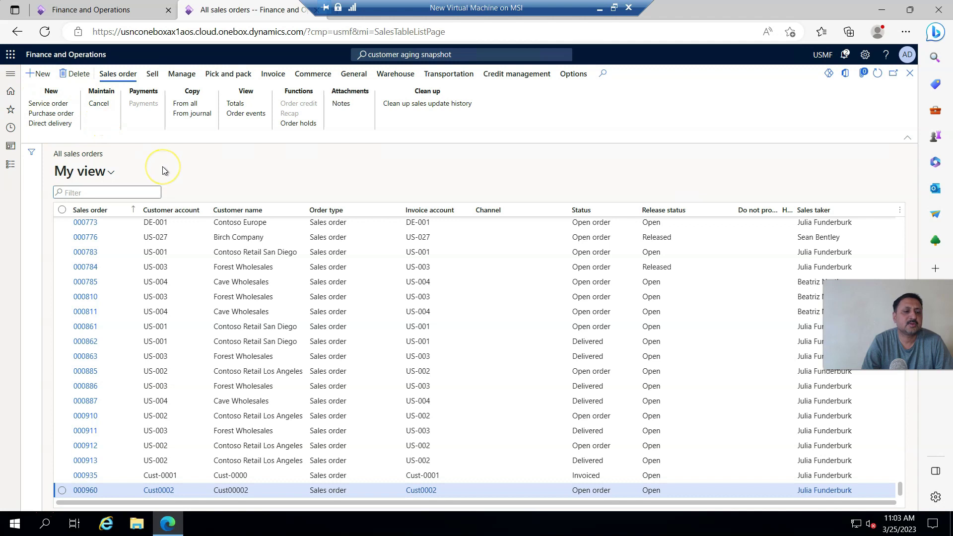
{"action": "key", "text": "alt+n"}
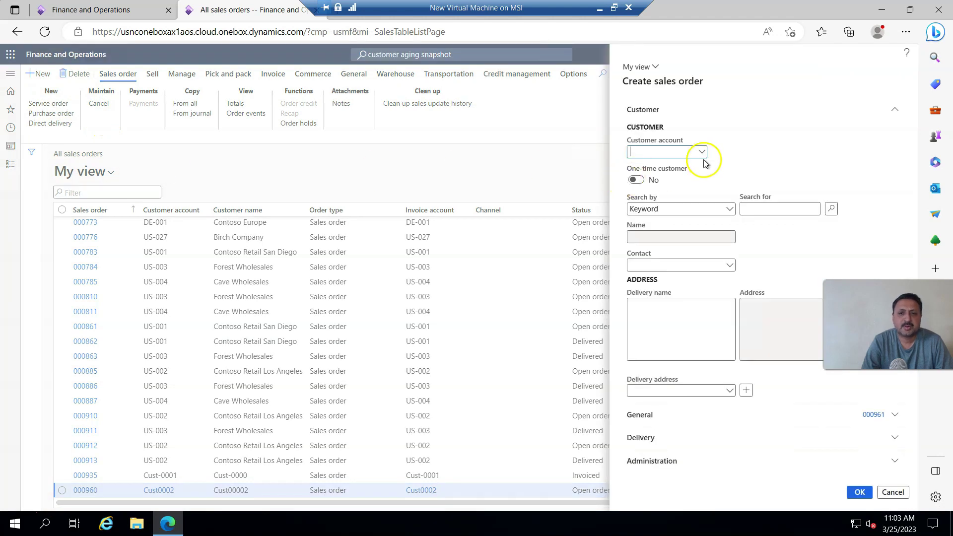
{"action": "left_click", "coordinate": [701, 153]}
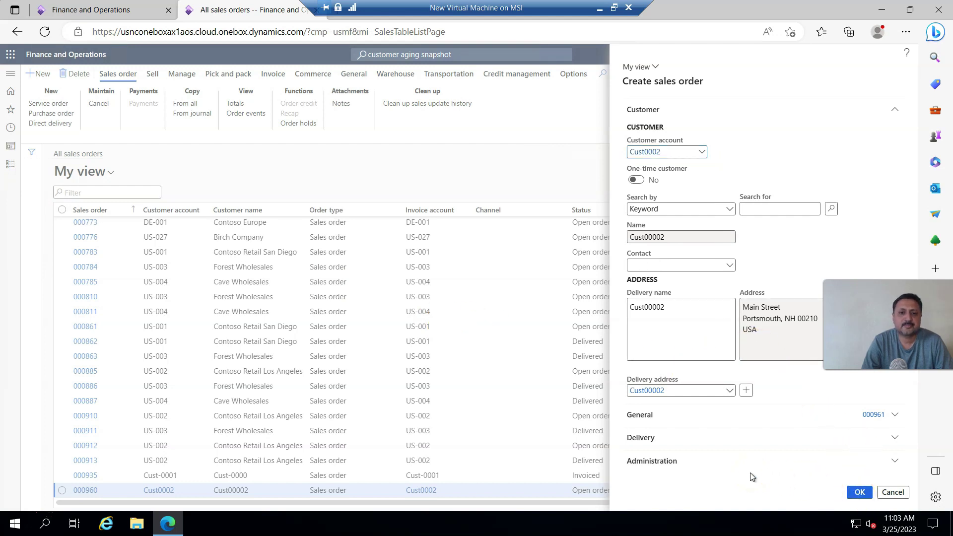
{"action": "key", "text": "Return"}
Review the order header's financial dimensions and its site 1, warehouse 11 defaults
{"action": "left_click", "coordinate": [246, 432]}
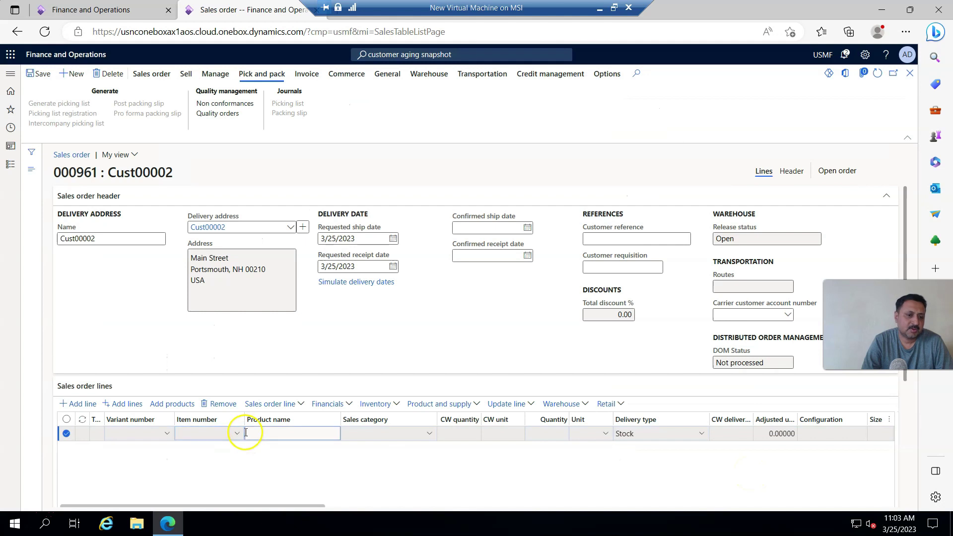
{"action": "left_click", "coordinate": [237, 434]}
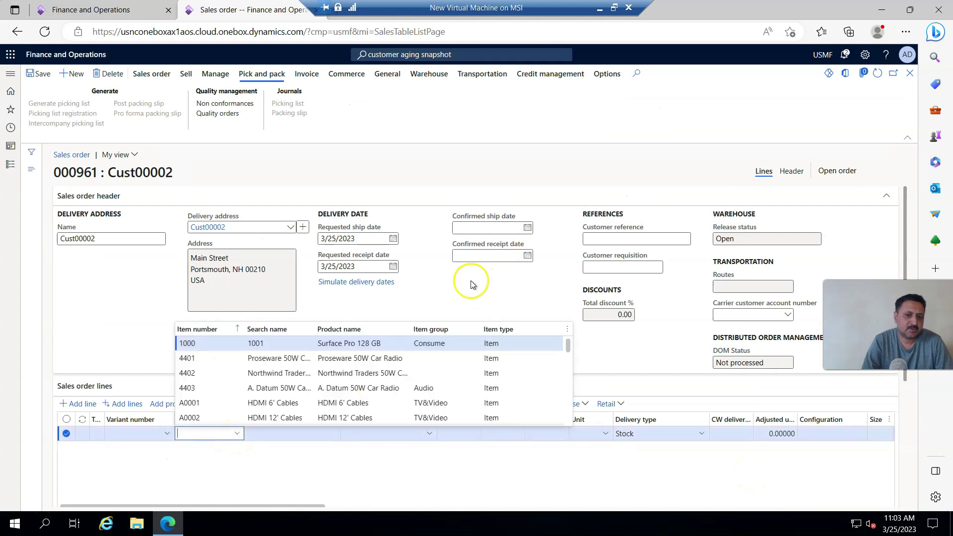
{"action": "left_click", "coordinate": [786, 160]}
{"action": "left_click", "coordinate": [791, 171]}
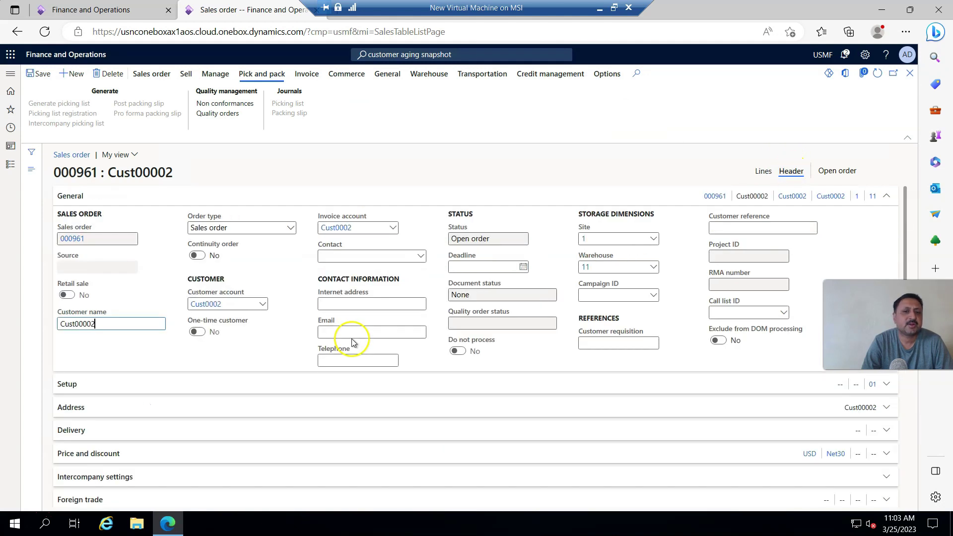
{"action": "scroll", "coordinate": [102, 497], "scroll_direction": "down", "scroll_amount": 3}
{"action": "left_click", "coordinate": [106, 475]}
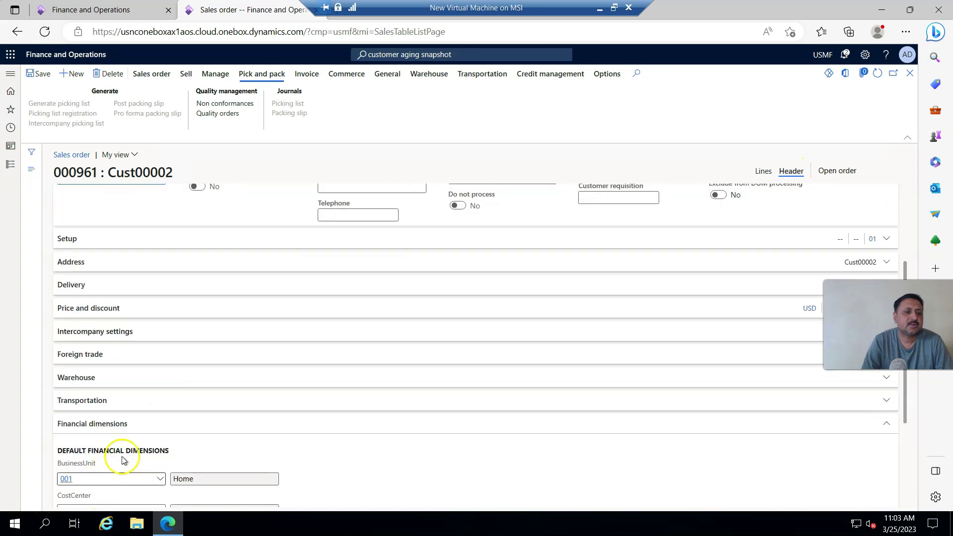
{"action": "left_click", "coordinate": [117, 430]}
{"action": "left_click", "coordinate": [118, 450]}
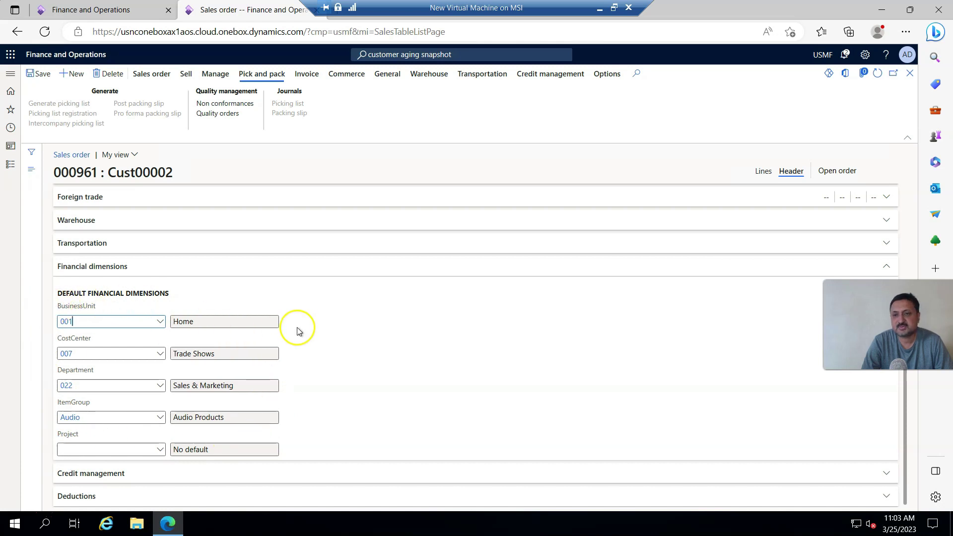
{"action": "scroll", "coordinate": [298, 331], "scroll_direction": "up", "scroll_amount": 2}
{"action": "scroll", "coordinate": [393, 198], "scroll_direction": "up", "scroll_amount": 4}
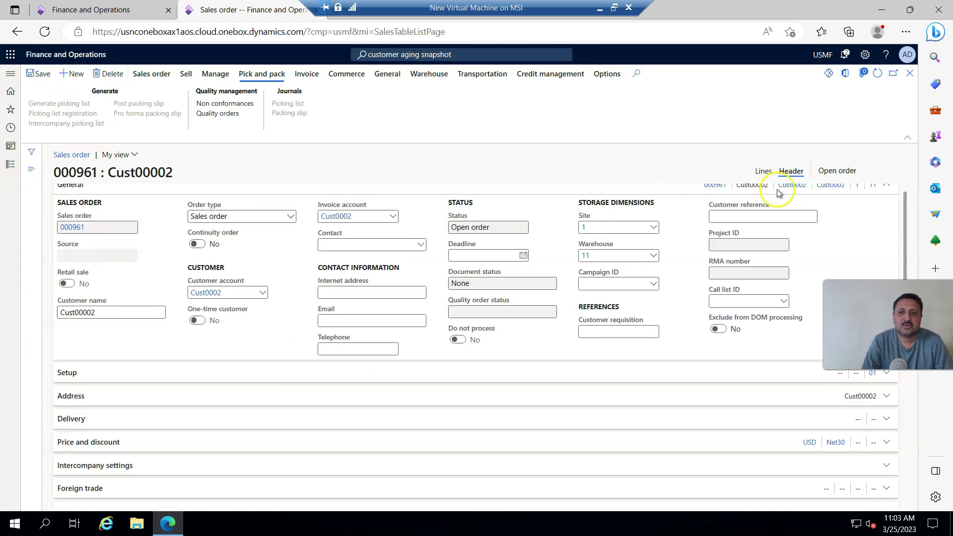
Add a line for 3 of item 1000 Surface Pro 128 GB (5,700.00) and save
{"action": "left_click", "coordinate": [762, 171]}
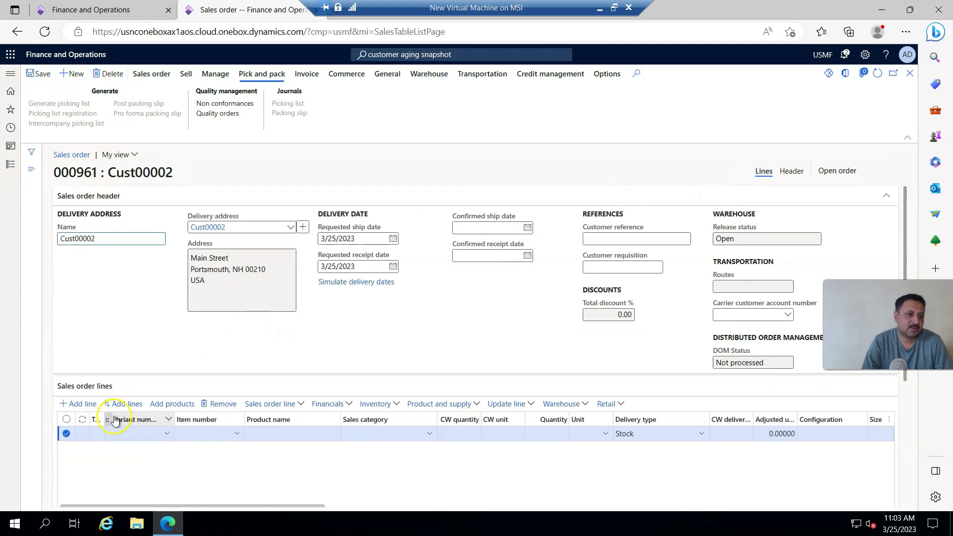
{"action": "left_click", "coordinate": [237, 433]}
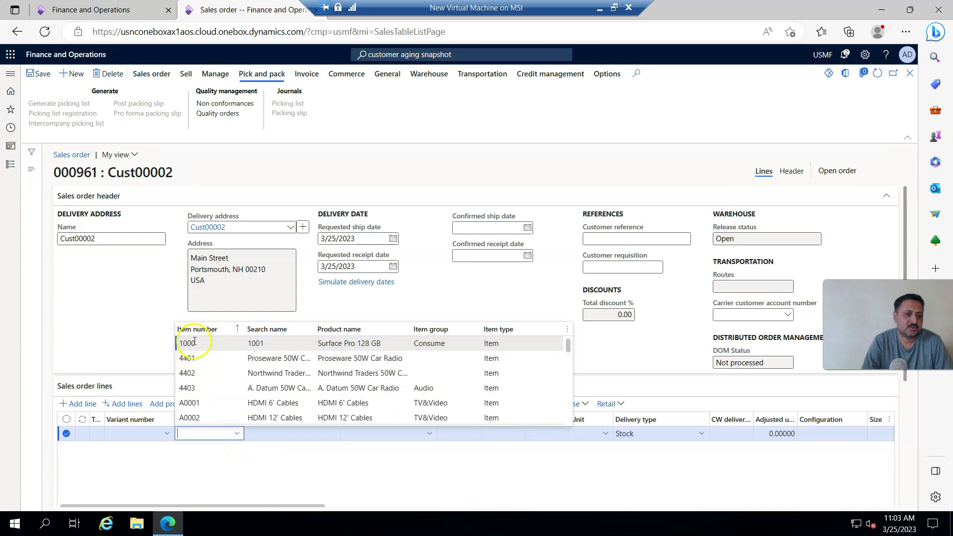
{"action": "left_click", "coordinate": [188, 343]}
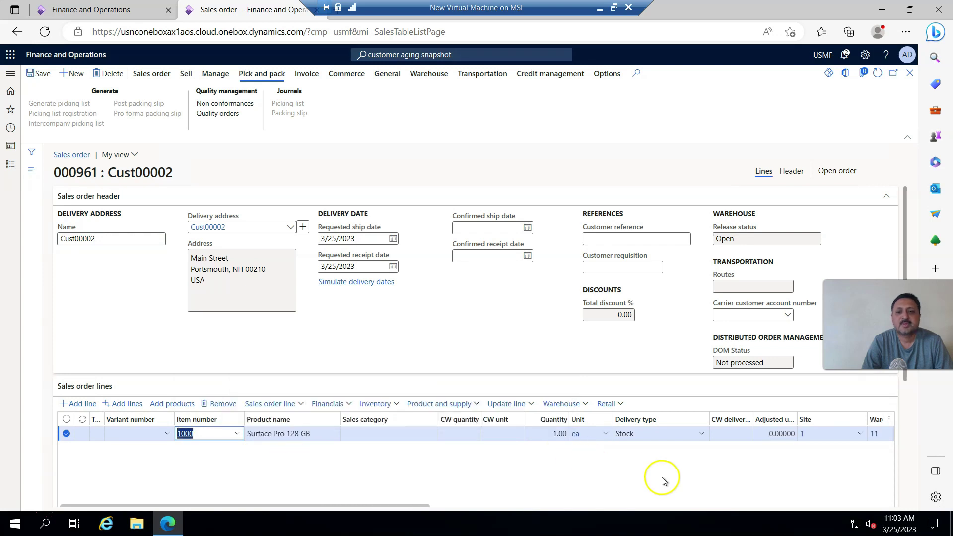
{"action": "left_click", "coordinate": [554, 433]}
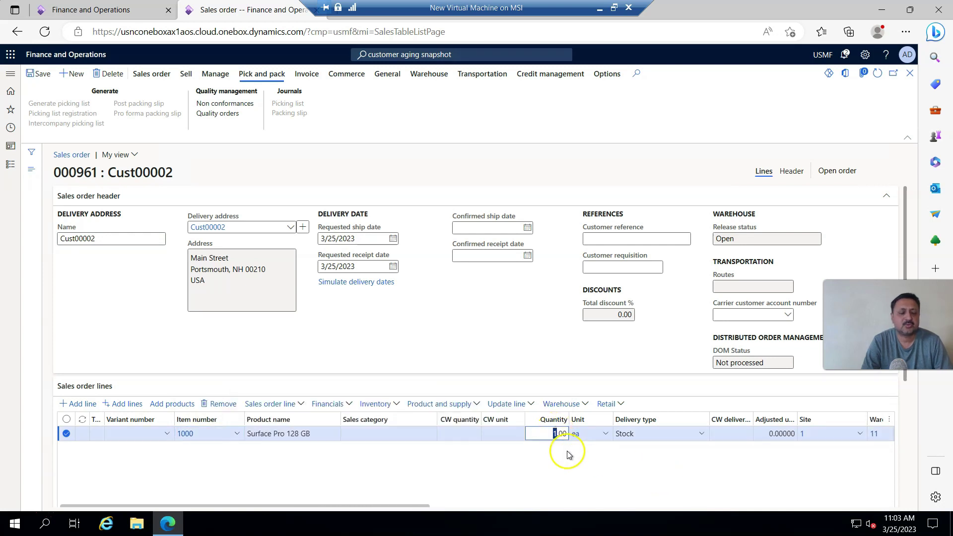
{"action": "type", "text": "3"}
{"action": "left_click", "coordinate": [557, 482]}
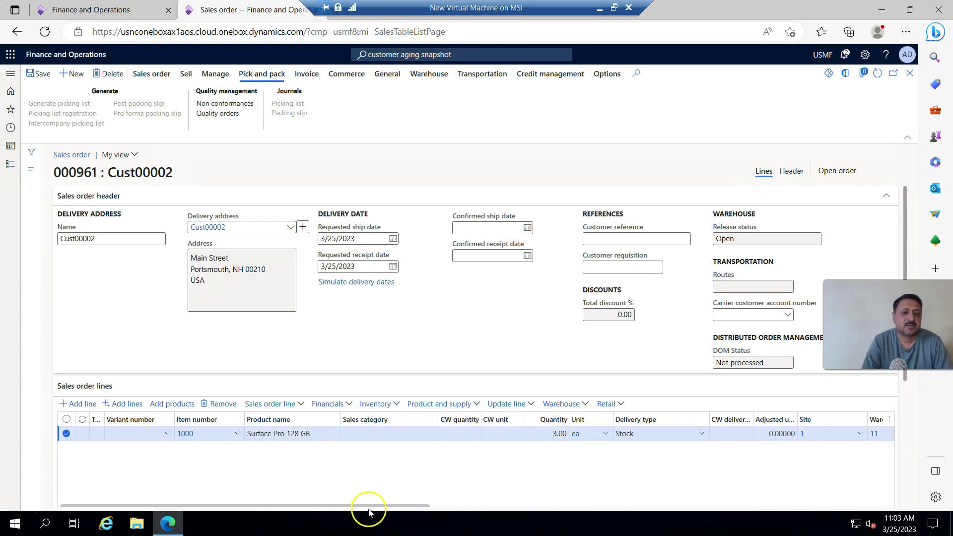
{"action": "left_click_drag", "start_coordinate": [382, 510], "coordinate": [251, 511]}
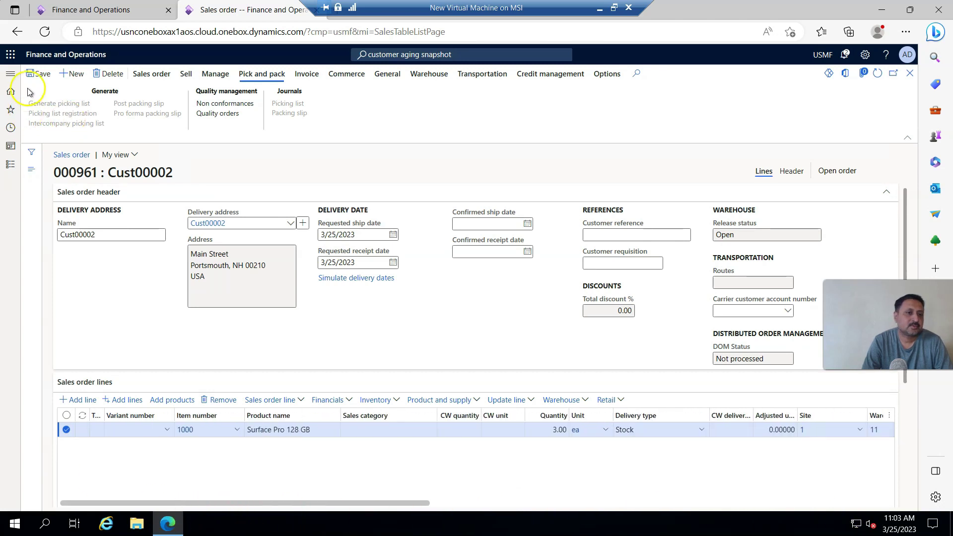
{"action": "left_click", "coordinate": [39, 76]}
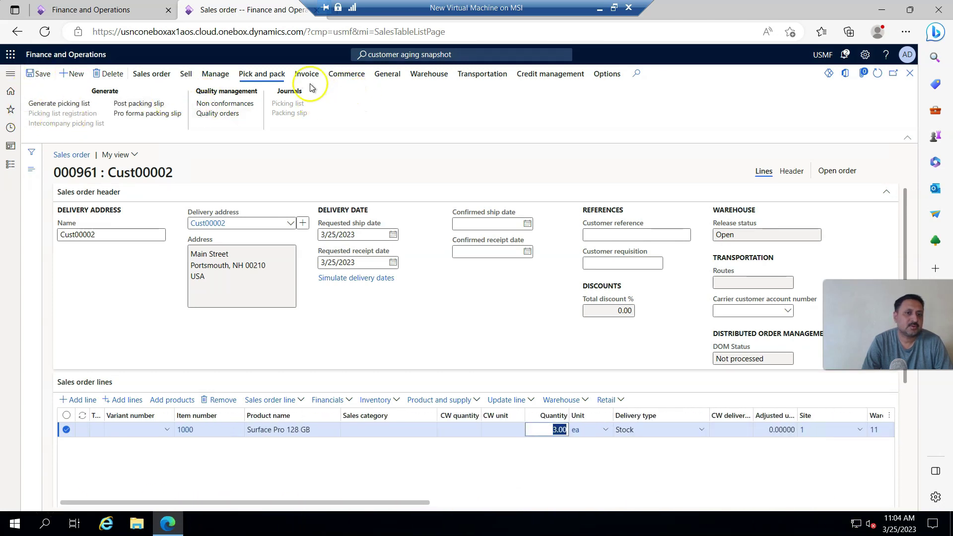
Start Confirm sales order from the Sell tab with Check credit limit set to None
{"action": "left_click", "coordinate": [144, 79]}
{"action": "left_click", "coordinate": [183, 76]}
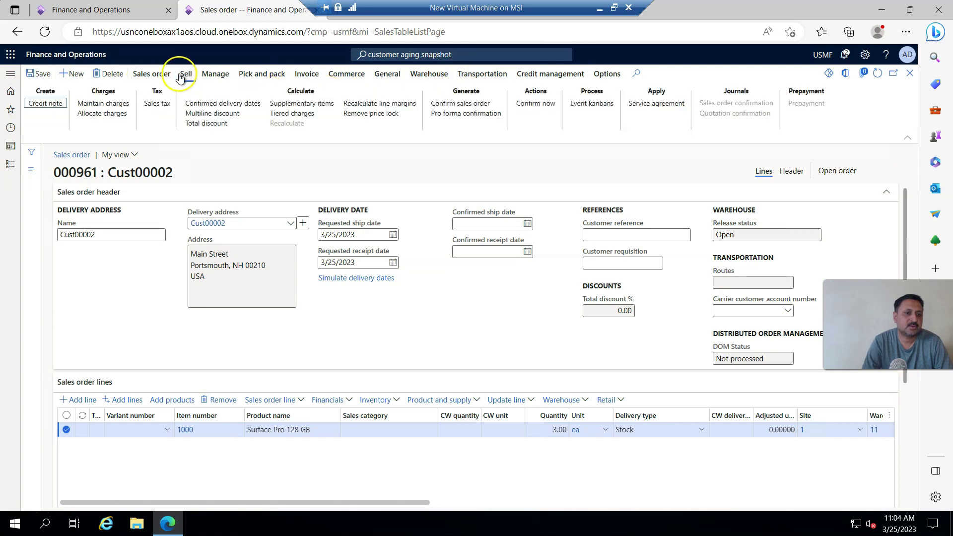
{"action": "left_click", "coordinate": [460, 104]}
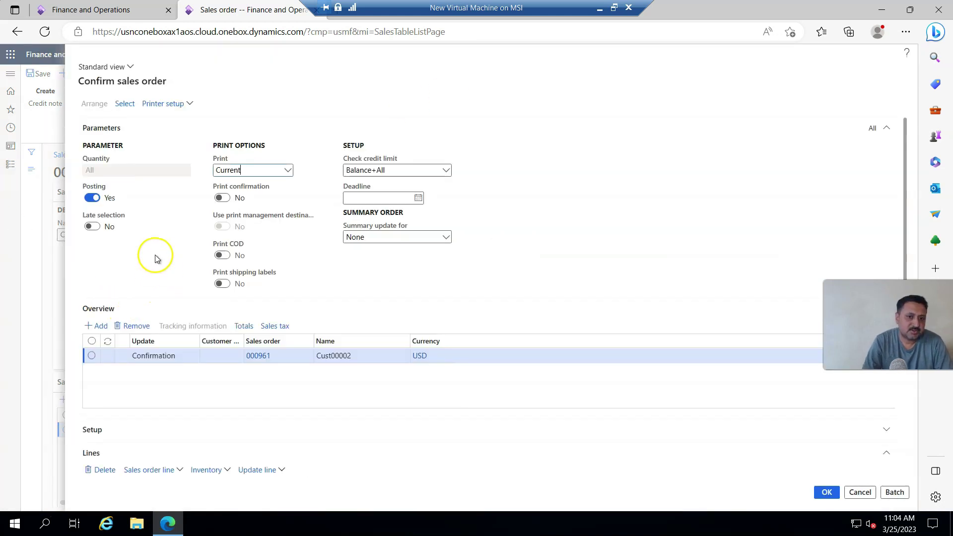
{"action": "left_click", "coordinate": [444, 170]}
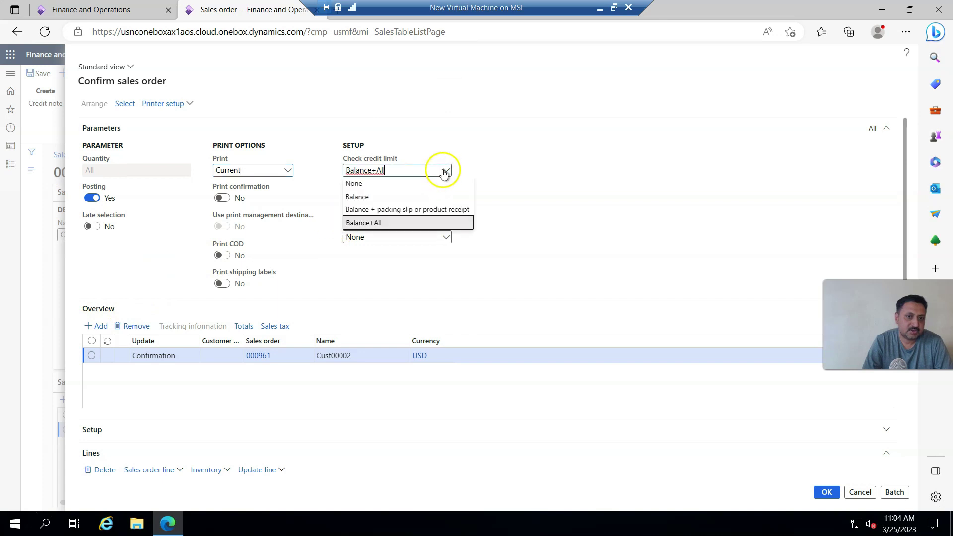
{"action": "left_click", "coordinate": [355, 184]}
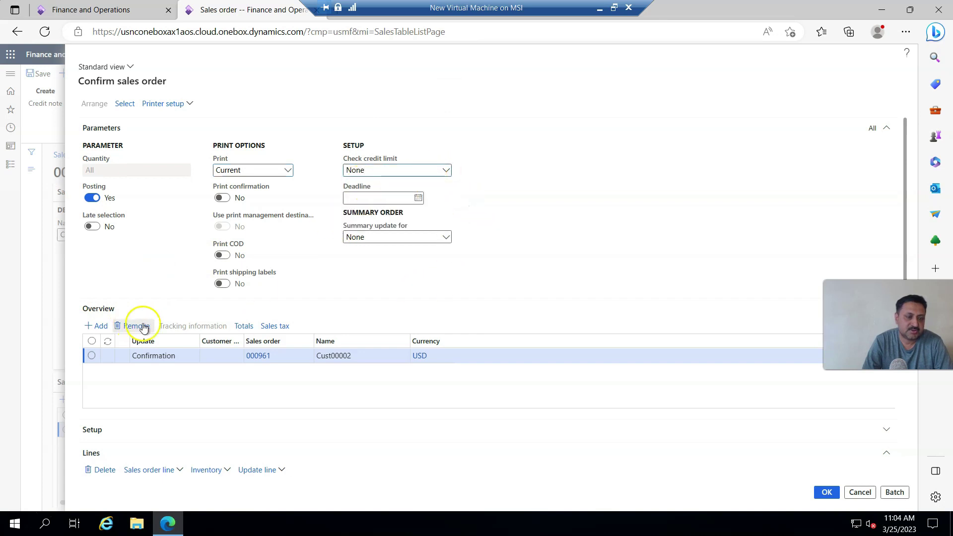
Post the order confirmation without printing
{"action": "scroll", "coordinate": [171, 354], "scroll_direction": "down", "scroll_amount": 4}
{"action": "scroll", "coordinate": [171, 388], "scroll_direction": "down", "scroll_amount": 2}
{"action": "scroll", "coordinate": [171, 388], "scroll_direction": "up", "scroll_amount": 3}
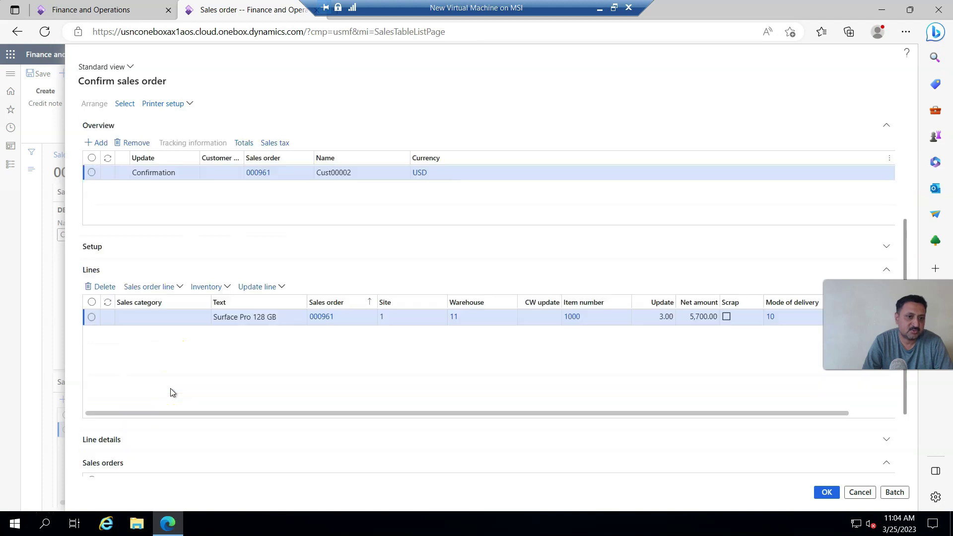
{"action": "scroll", "coordinate": [171, 388], "scroll_direction": "down", "scroll_amount": 3}
{"action": "scroll", "coordinate": [171, 389], "scroll_direction": "up", "scroll_amount": 5}
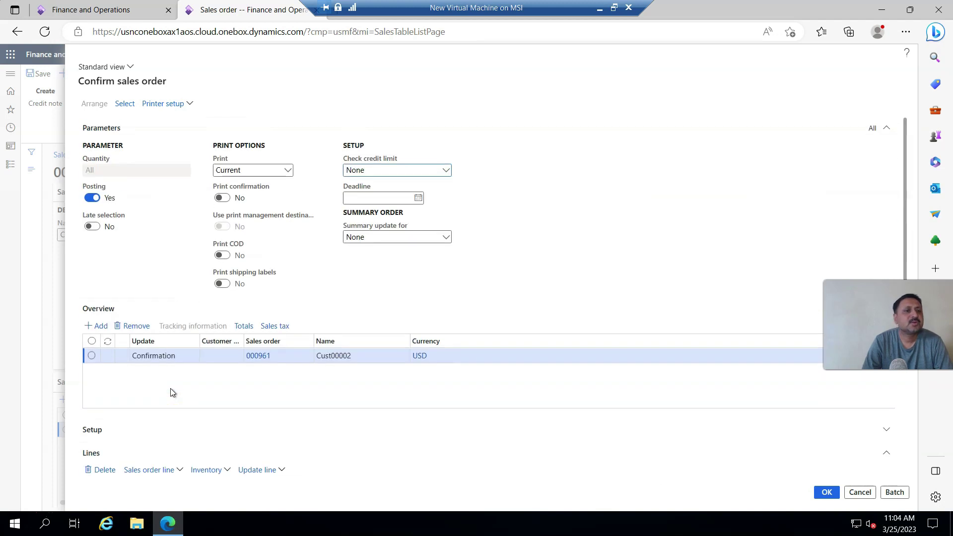
{"action": "scroll", "coordinate": [172, 393], "scroll_direction": "down", "scroll_amount": 1}
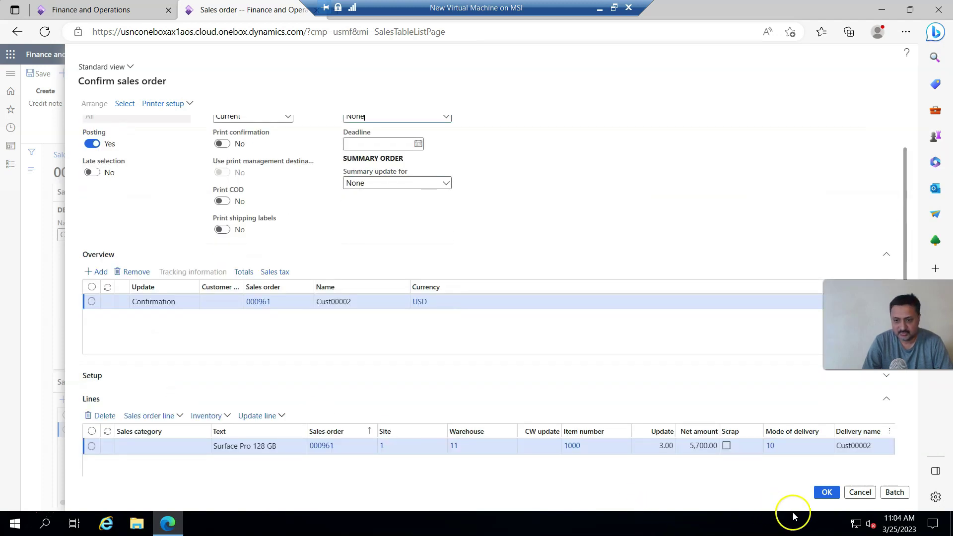
{"action": "left_click", "coordinate": [826, 492]}
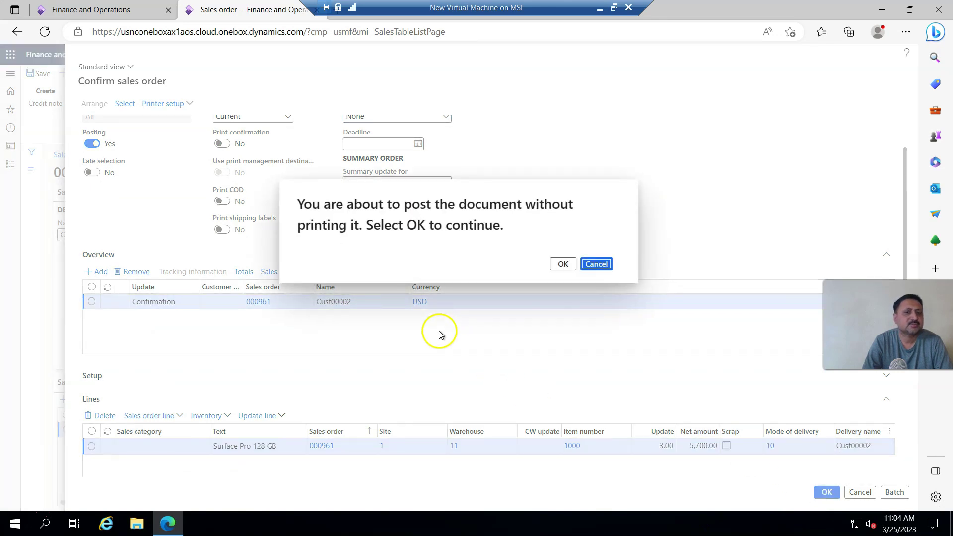
{"action": "left_click", "coordinate": [563, 264]}
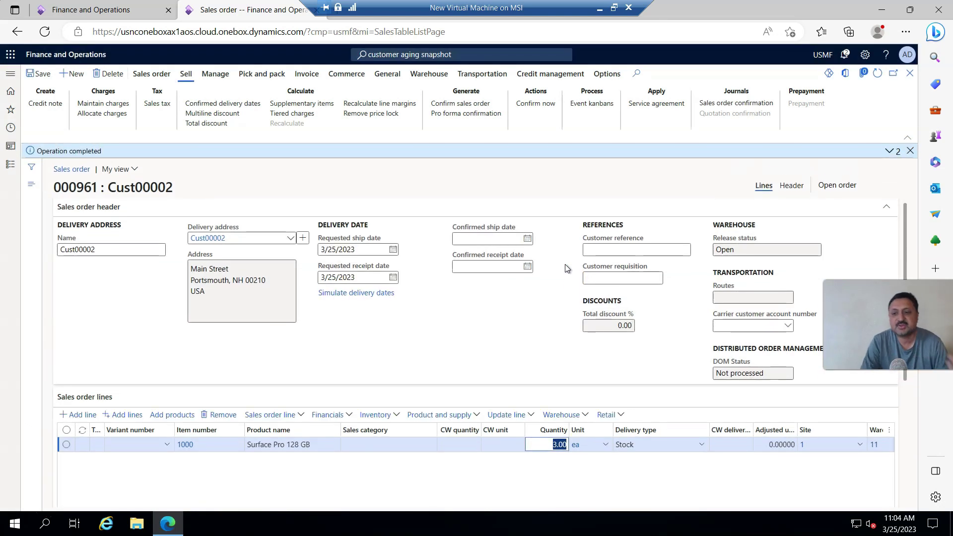
Generate the picking list from Pick and pack and post it without printing
{"action": "left_click", "coordinate": [250, 74]}
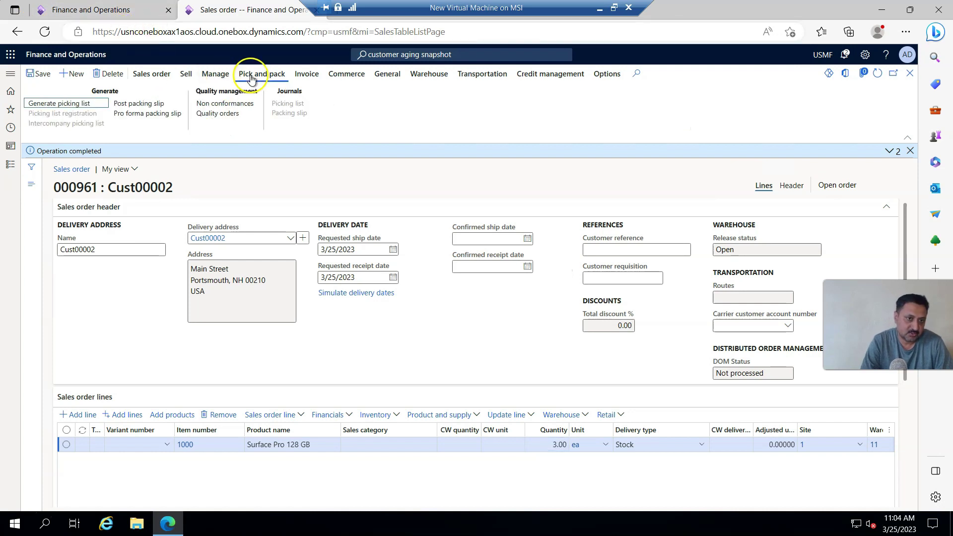
{"action": "left_click", "coordinate": [76, 105]}
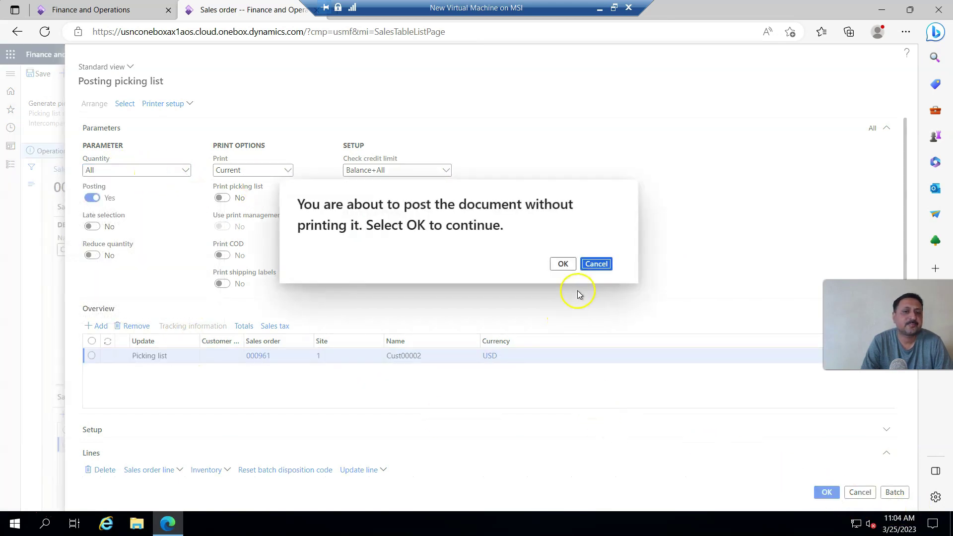
{"action": "left_click", "coordinate": [563, 264]}
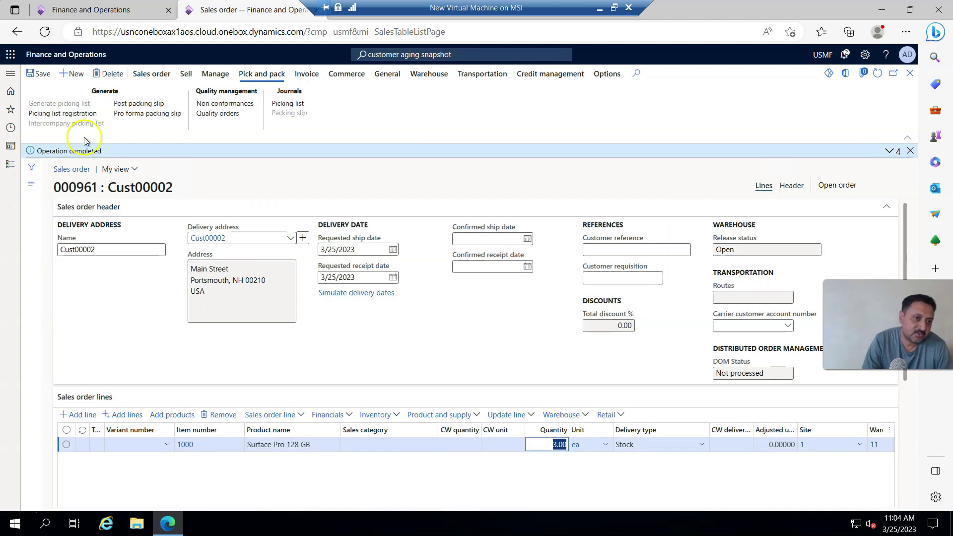
Register picking route 00086's item 1000 line as completed, then return to order 000961
{"action": "left_click", "coordinate": [50, 104]}
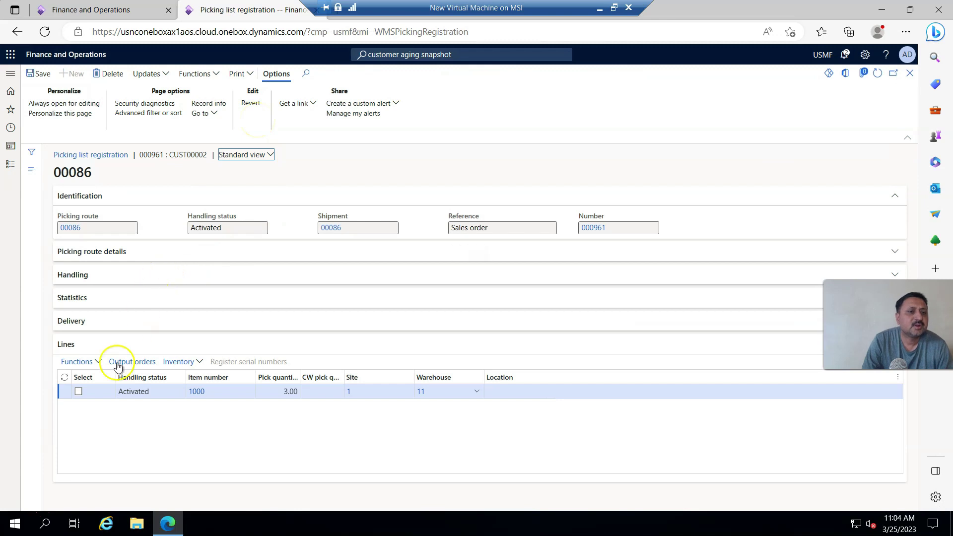
{"action": "left_click", "coordinate": [81, 399]}
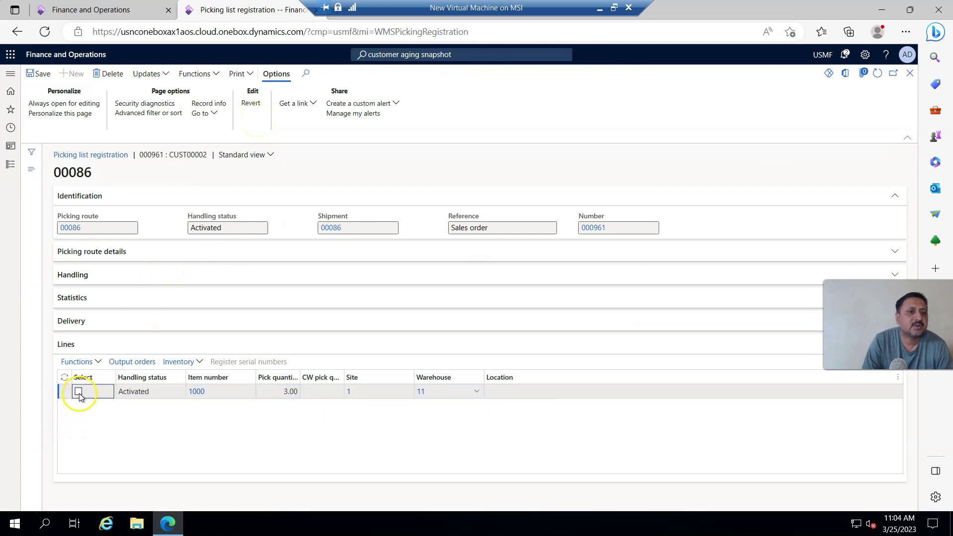
{"action": "left_click", "coordinate": [79, 392]}
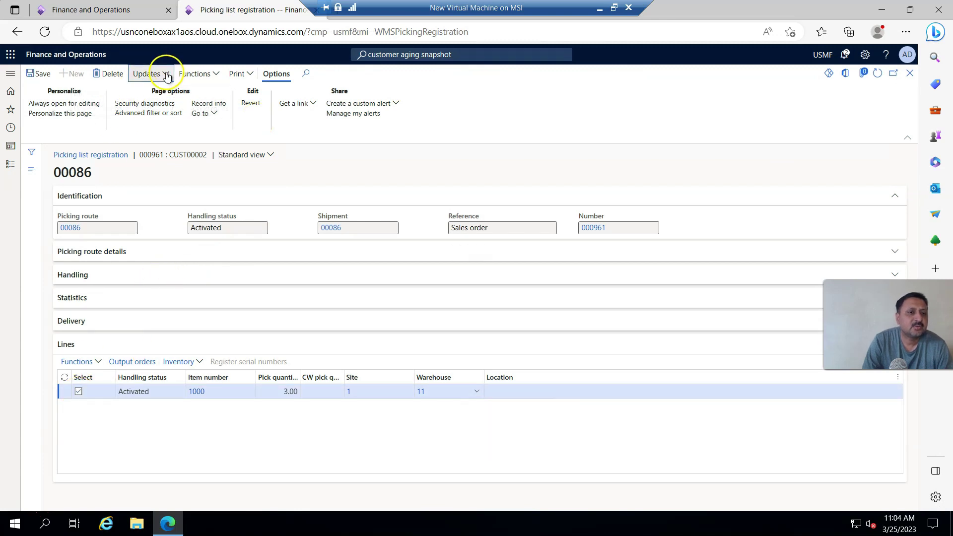
{"action": "left_click", "coordinate": [166, 75]}
{"action": "left_click", "coordinate": [144, 89]}
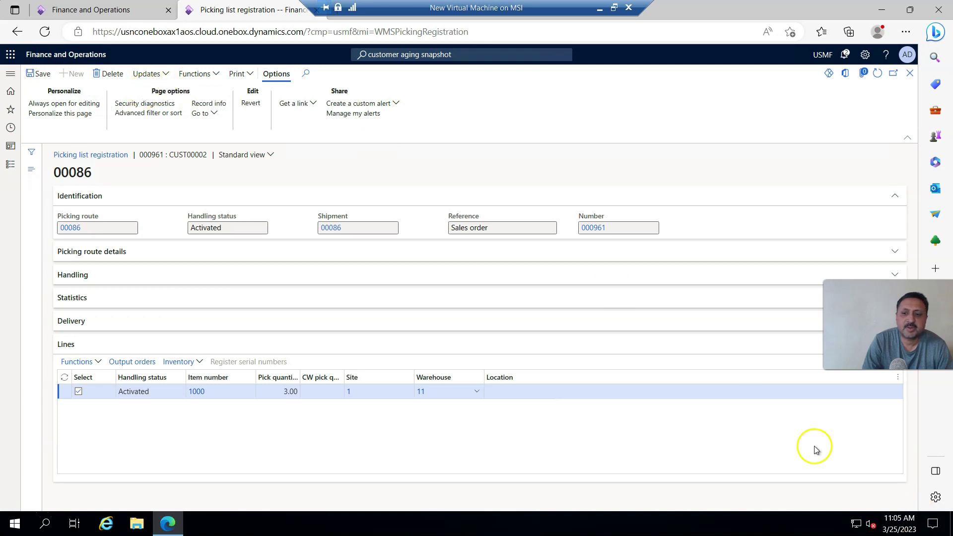
{"action": "left_click", "coordinate": [164, 75]}
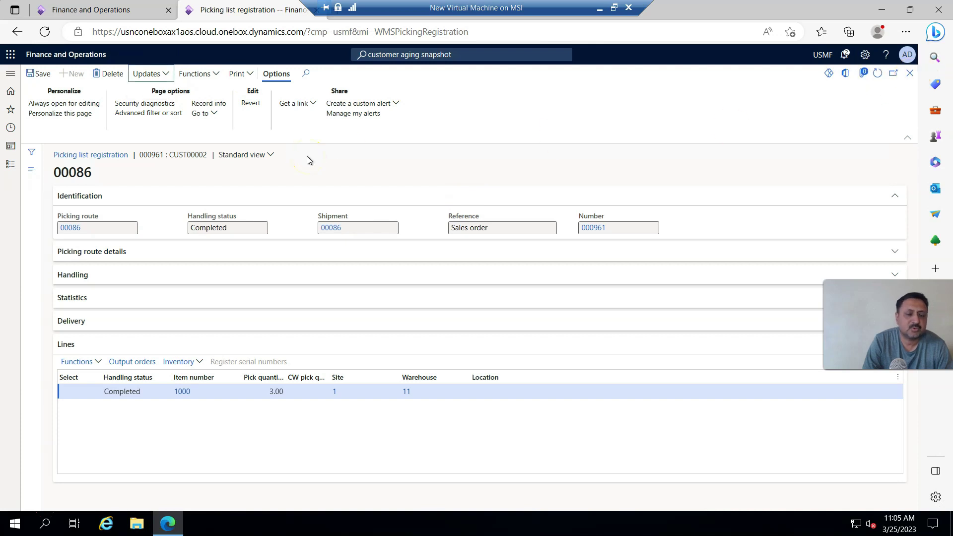
{"action": "left_click", "coordinate": [911, 74]}
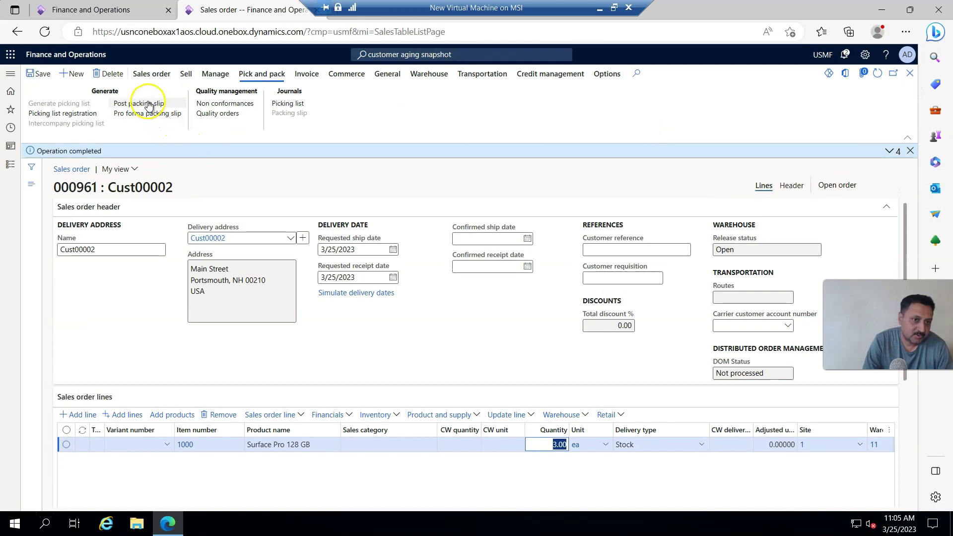
Post order 000961's packing slip for the Picked quantity, without printing
{"action": "left_click", "coordinate": [148, 106]}
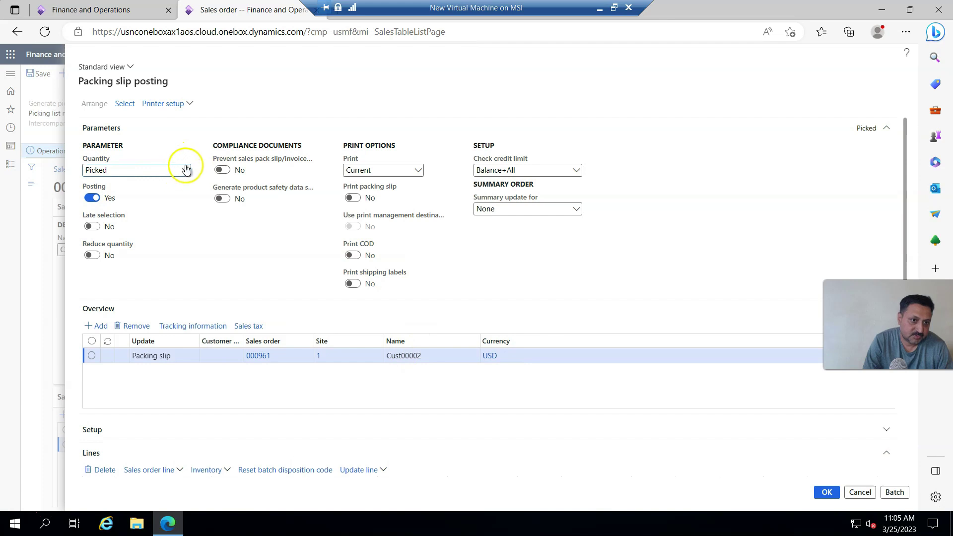
{"action": "left_click", "coordinate": [186, 169]}
{"action": "left_click", "coordinate": [107, 196]}
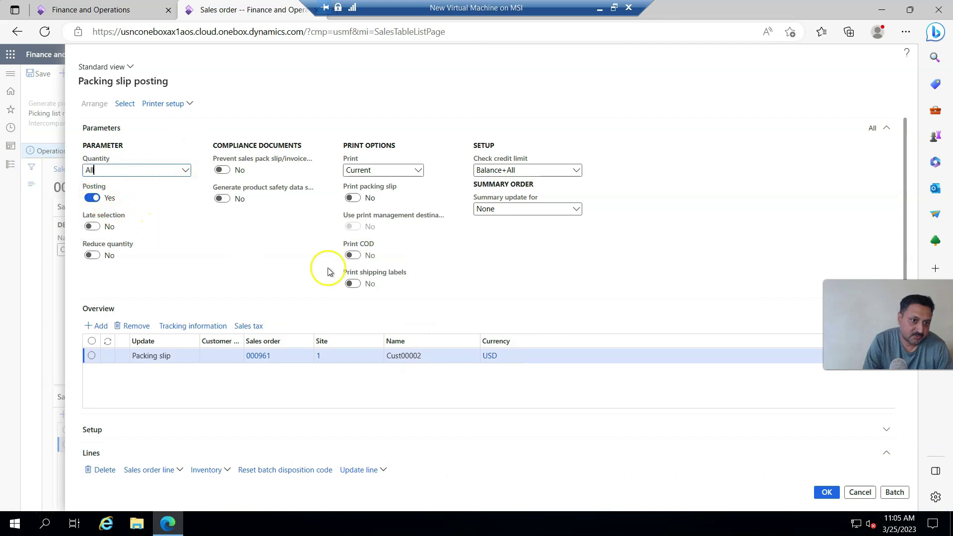
{"action": "left_click", "coordinate": [185, 170]}
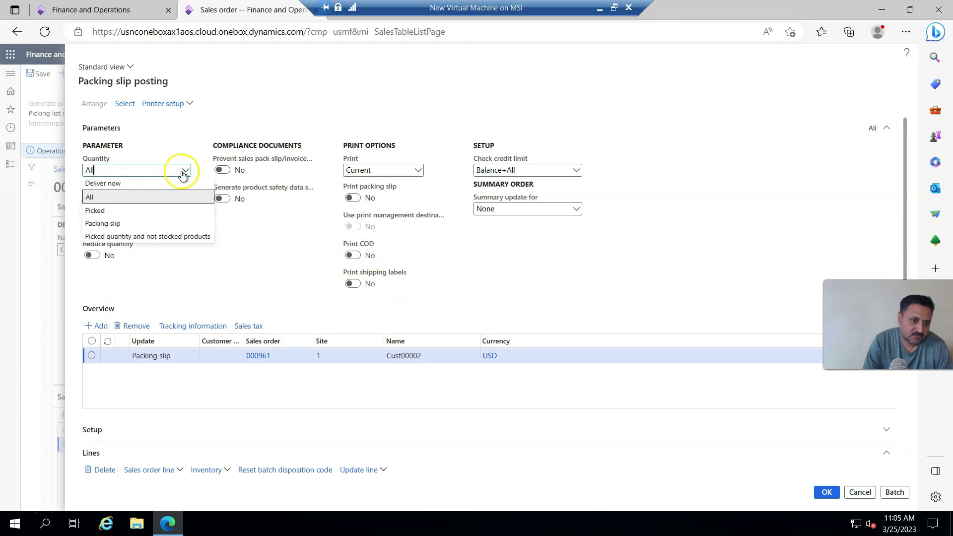
{"action": "left_click", "coordinate": [94, 210]}
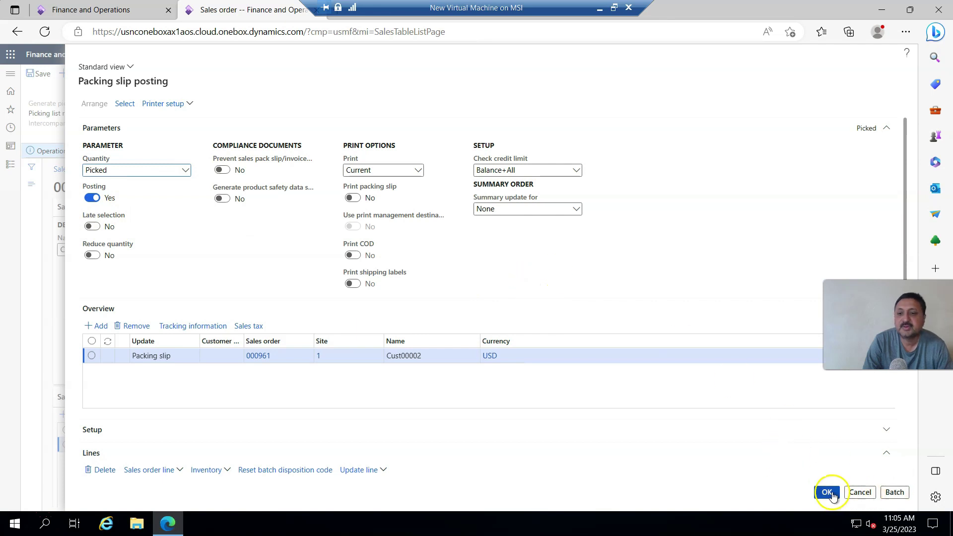
{"action": "left_click", "coordinate": [806, 484]}
{"action": "key", "text": "Return"}
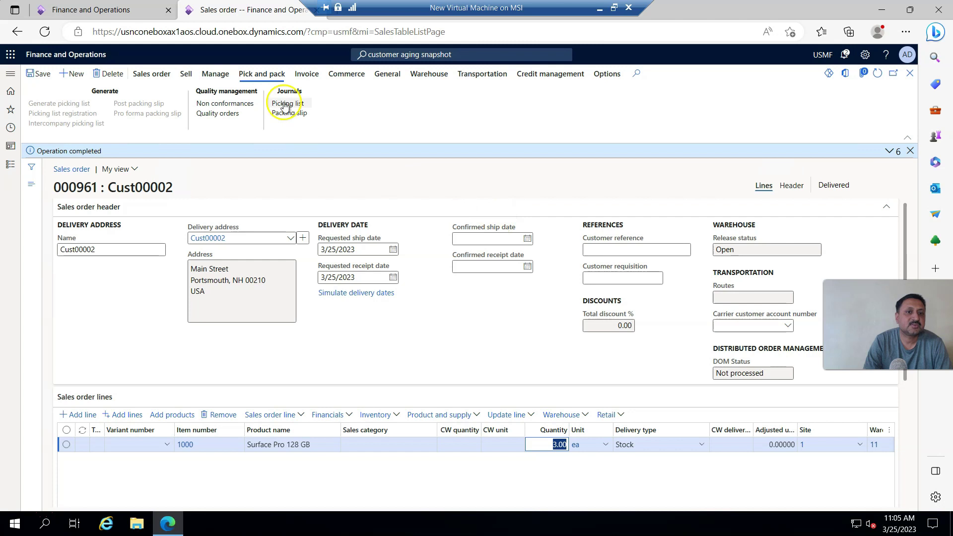
Generate order 000961's invoice from its packing slip, then close to All sales orders
{"action": "left_click", "coordinate": [301, 76]}
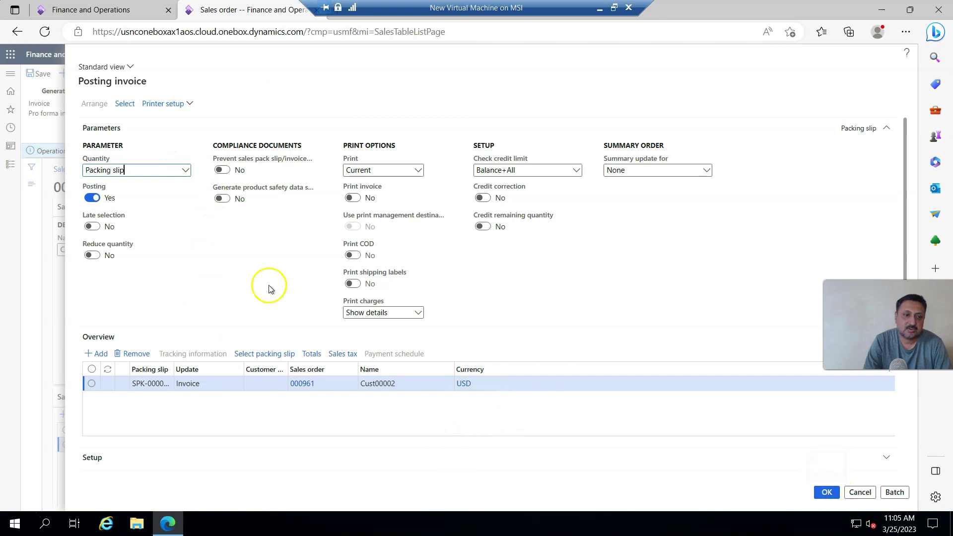
{"action": "scroll", "coordinate": [197, 358], "scroll_direction": "down", "scroll_amount": 2}
{"action": "scroll", "coordinate": [197, 358], "scroll_direction": "up", "scroll_amount": 2}
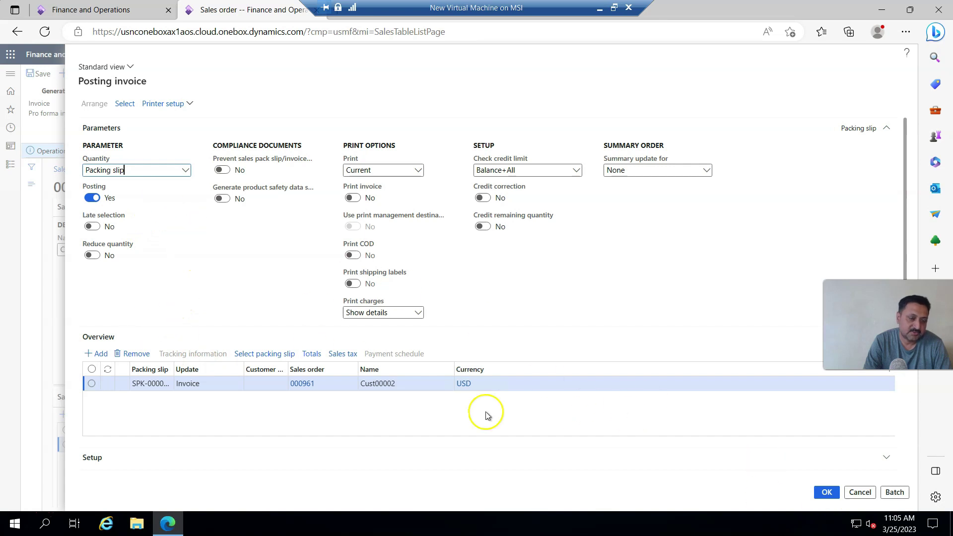
{"action": "scroll", "coordinate": [164, 317], "scroll_direction": "down", "scroll_amount": 2}
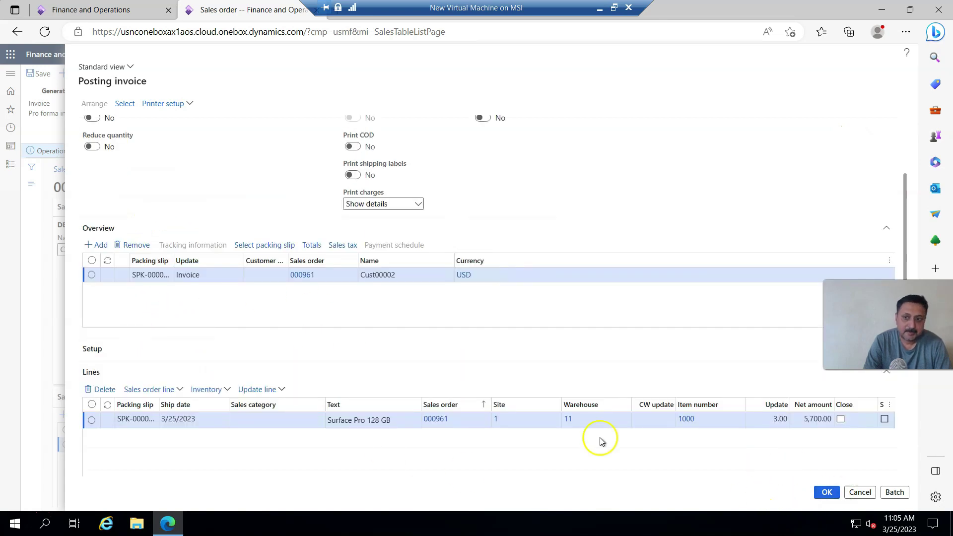
{"action": "scroll", "coordinate": [303, 293], "scroll_direction": "up", "scroll_amount": 2}
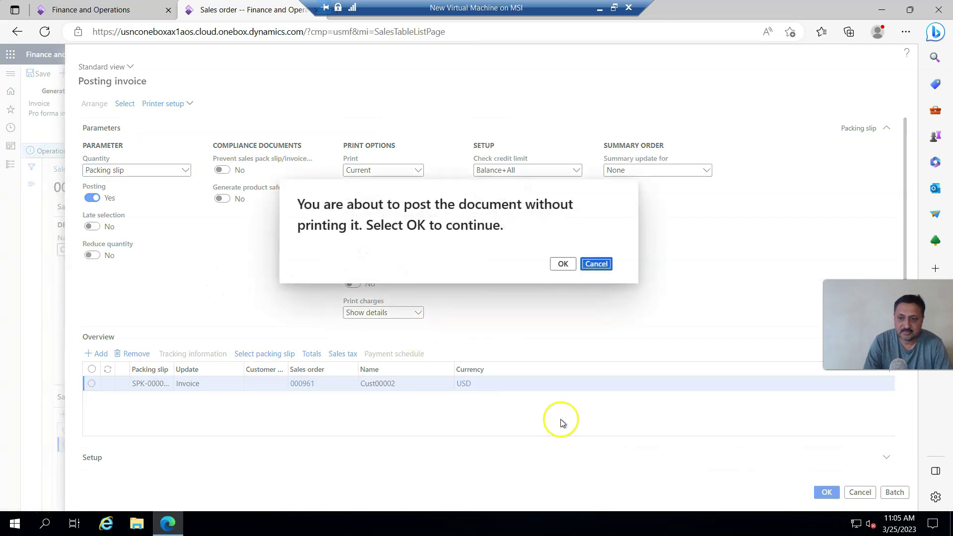
{"action": "left_click", "coordinate": [563, 264]}
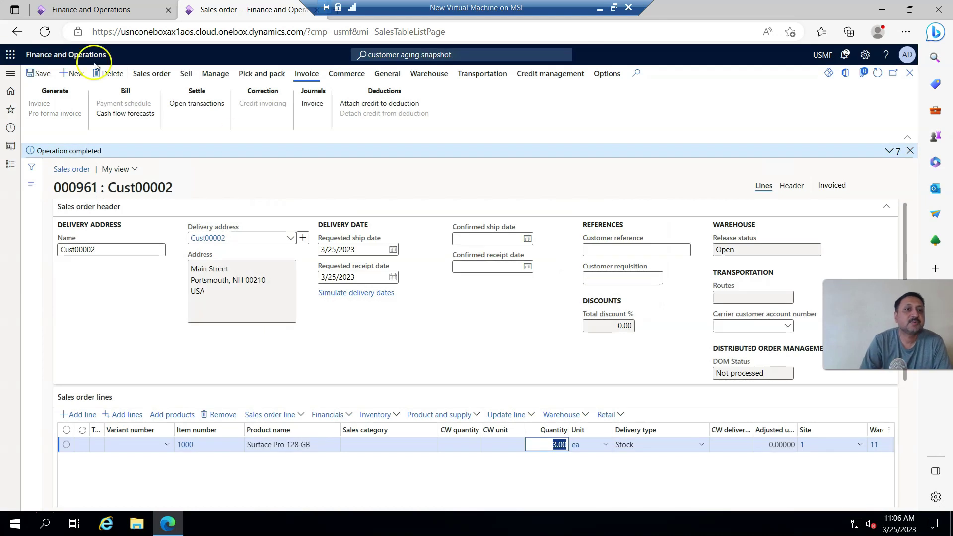
{"action": "key", "text": "Escape"}
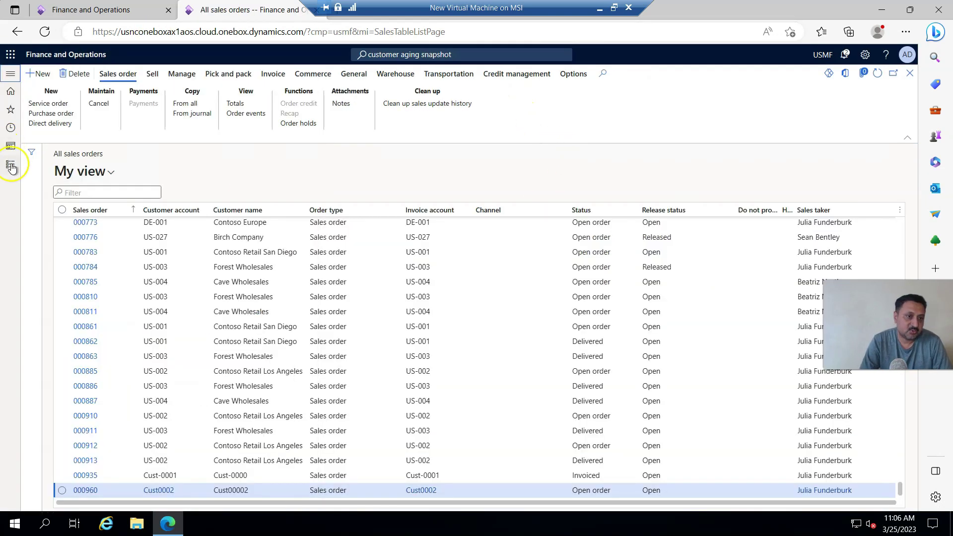
Go to Credit and collections > Collections > Aged balances
{"action": "left_click", "coordinate": [11, 166]}
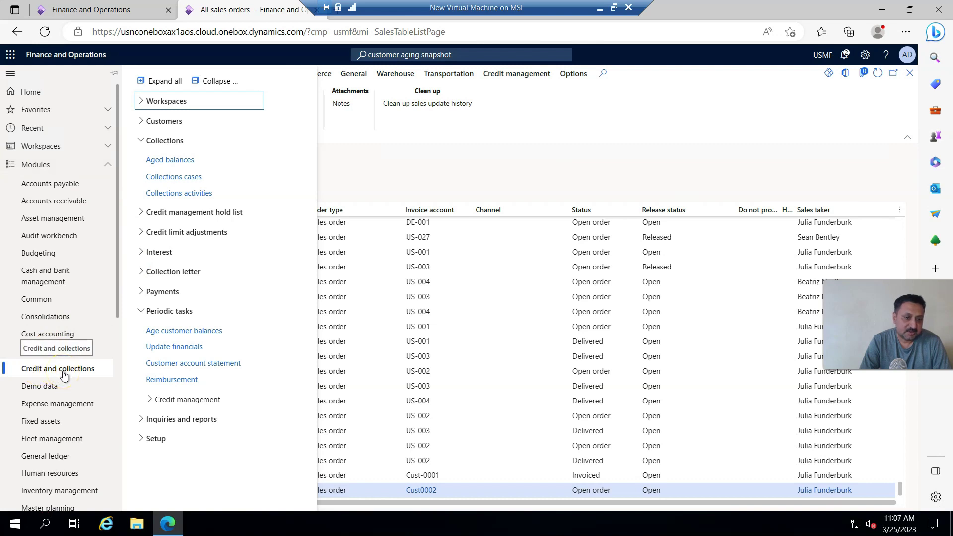
{"action": "left_click", "coordinate": [168, 122]}
{"action": "left_click", "coordinate": [169, 121]}
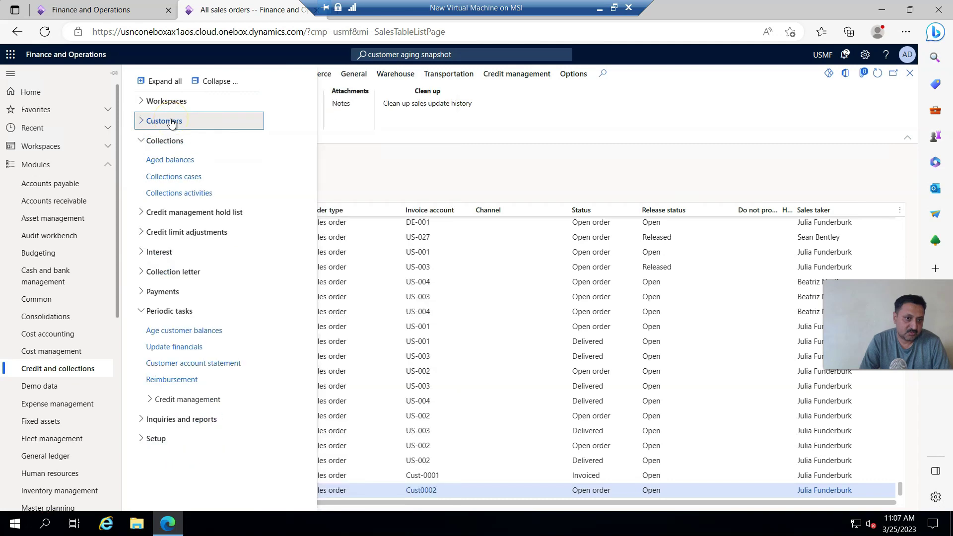
{"action": "left_click", "coordinate": [164, 160]}
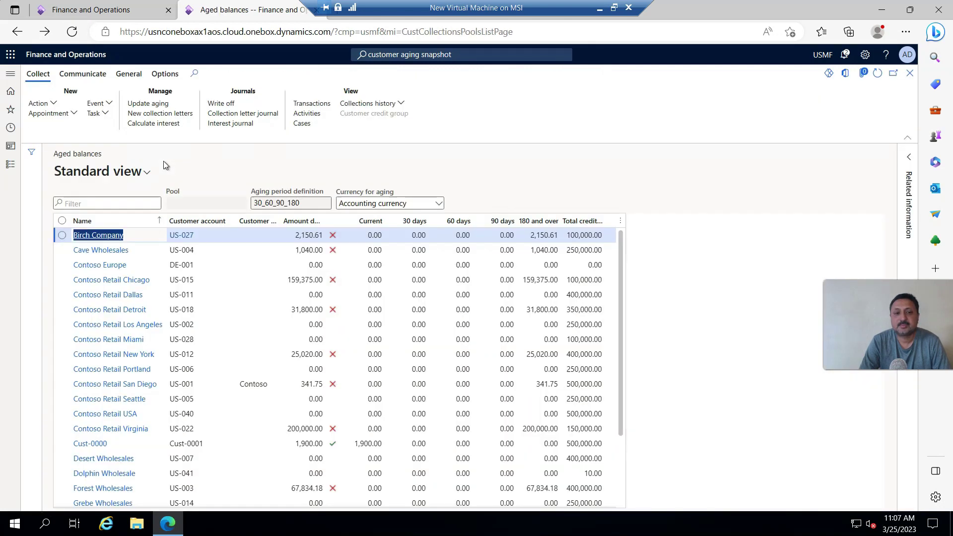
Filter Aged balances by Customer account cust0002, finding no matching row
{"action": "left_click", "coordinate": [193, 220]}
{"action": "type", "text": "cust"}
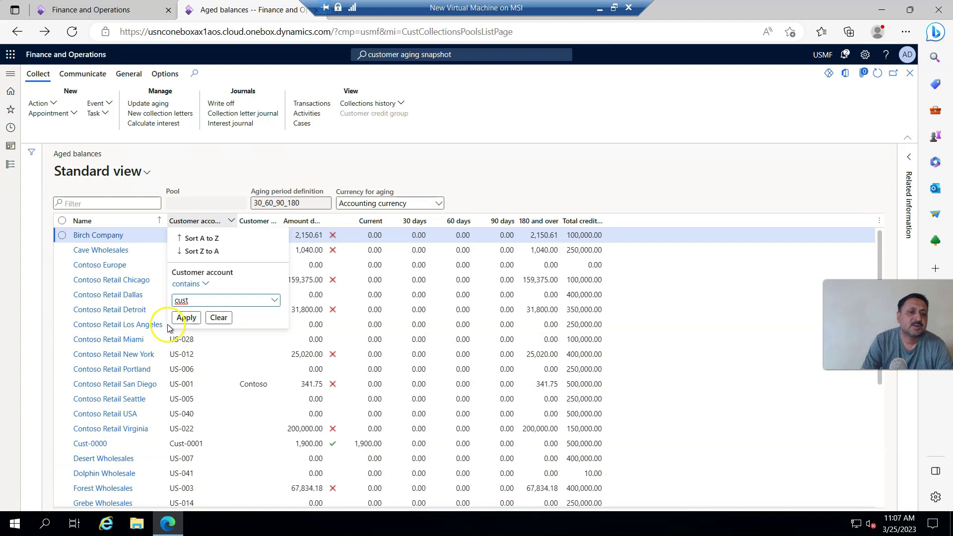
{"action": "left_click", "coordinate": [185, 317]}
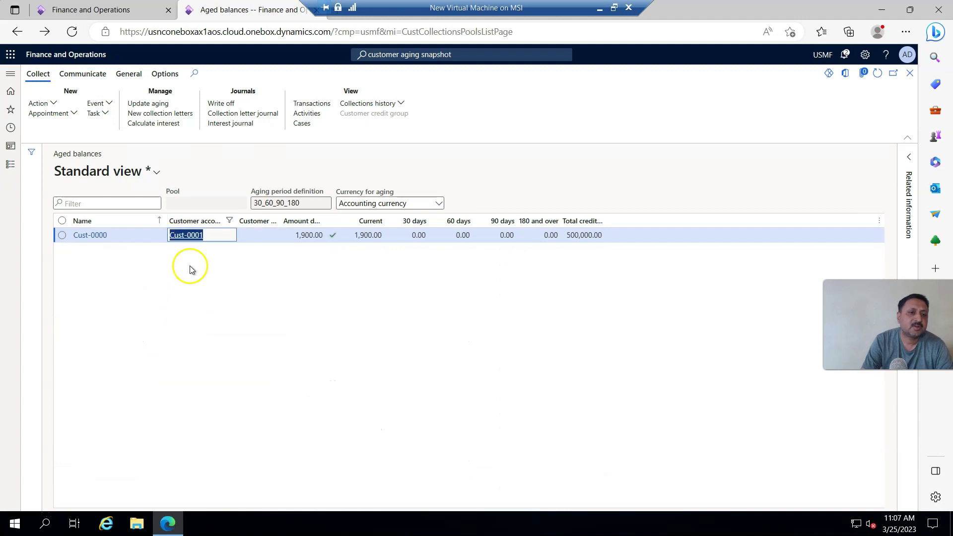
{"action": "left_click", "coordinate": [193, 220]}
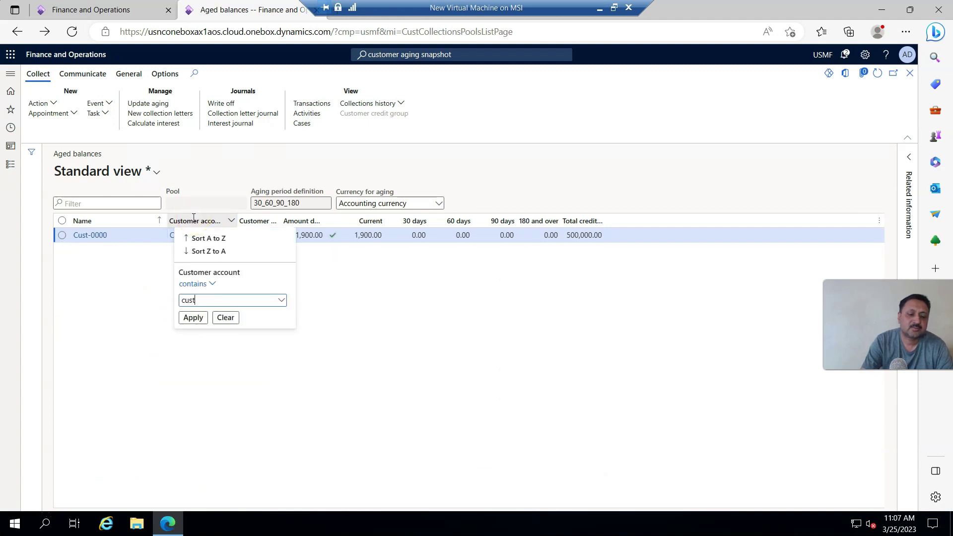
{"action": "type", "text": "0002"}
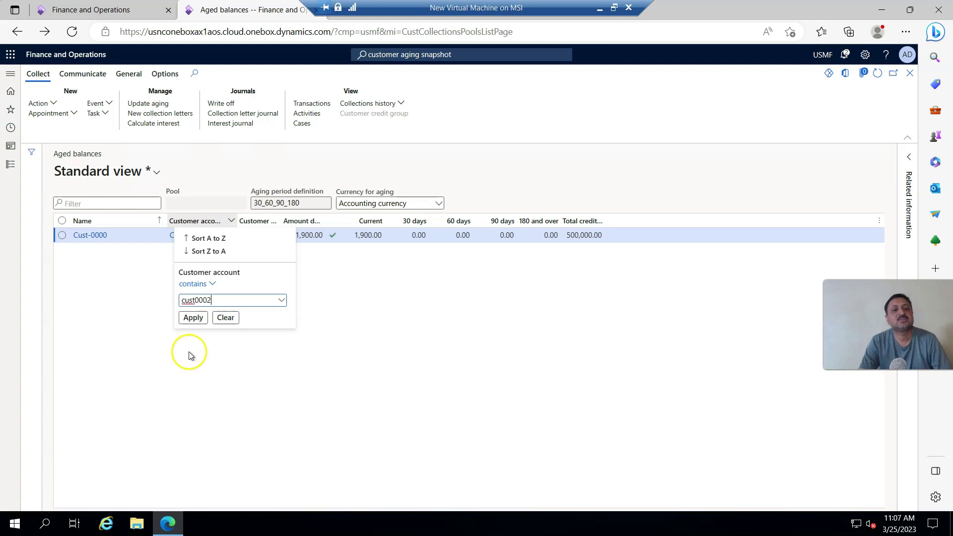
{"action": "left_click", "coordinate": [193, 317]}
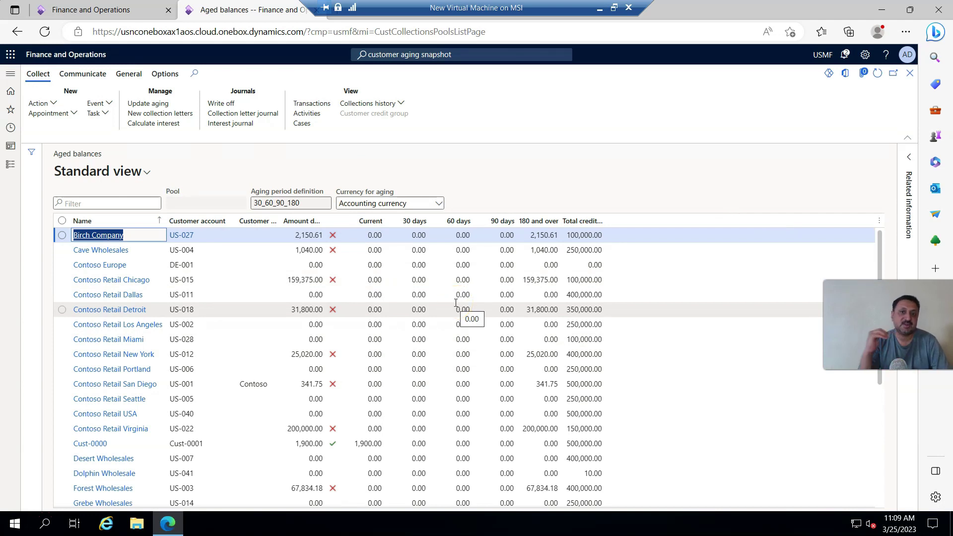
Run Age customer balances with aging period definition 30_60_90_180 and check its completion notice
{"action": "left_click", "coordinate": [11, 165]}
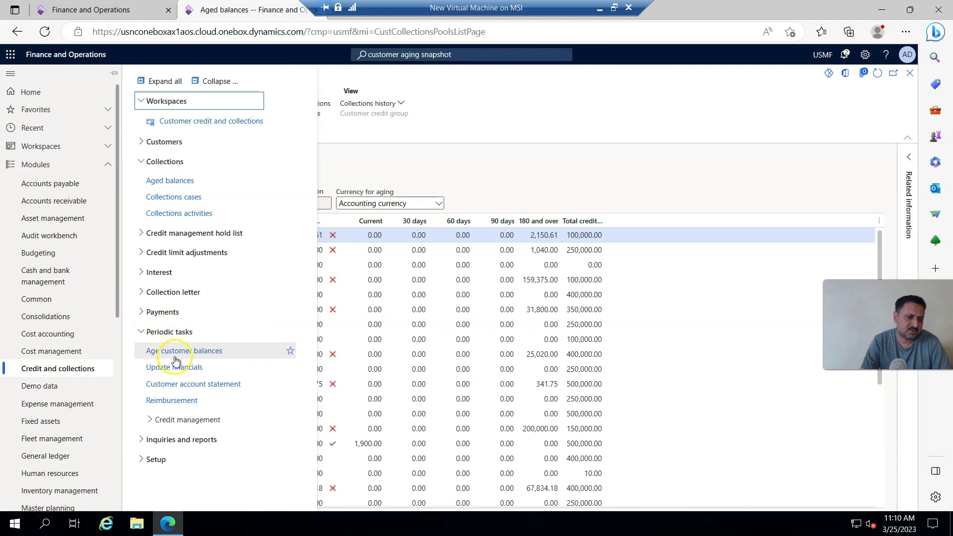
{"action": "left_click", "coordinate": [166, 351]}
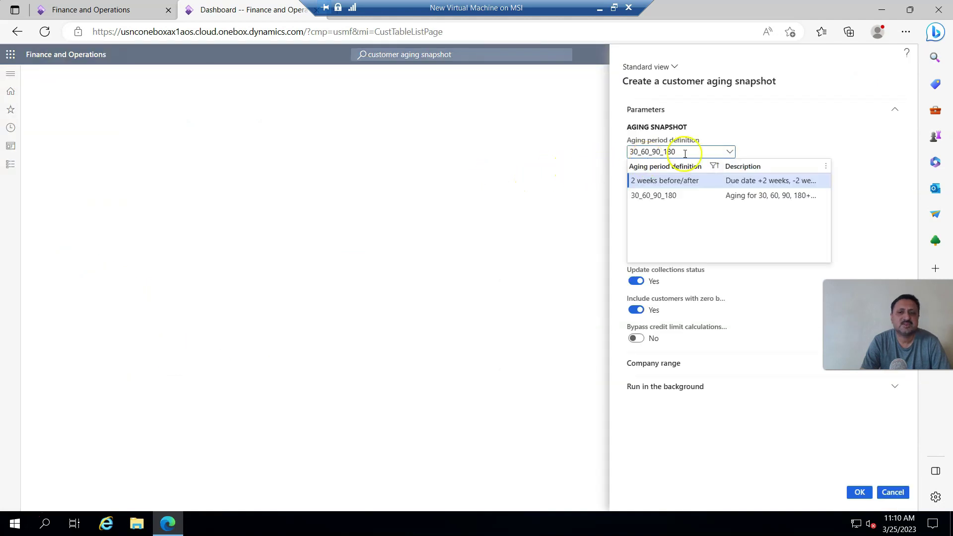
{"action": "left_click", "coordinate": [655, 199]}
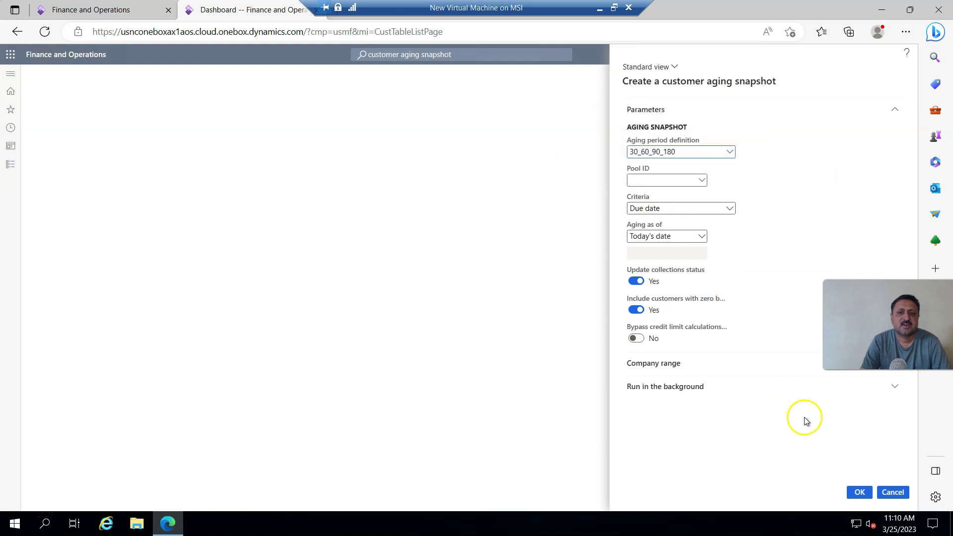
{"action": "left_click", "coordinate": [858, 492]}
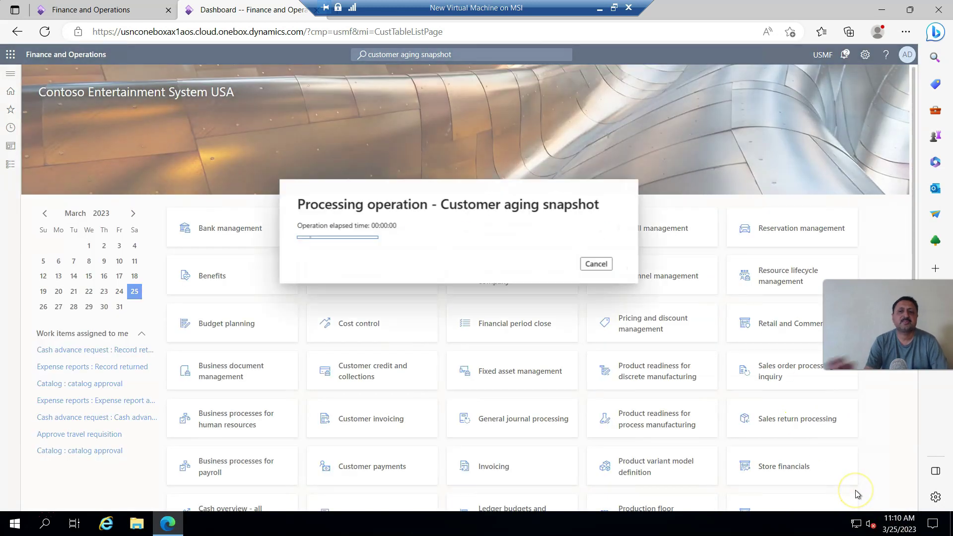
{"action": "left_click", "coordinate": [846, 56]}
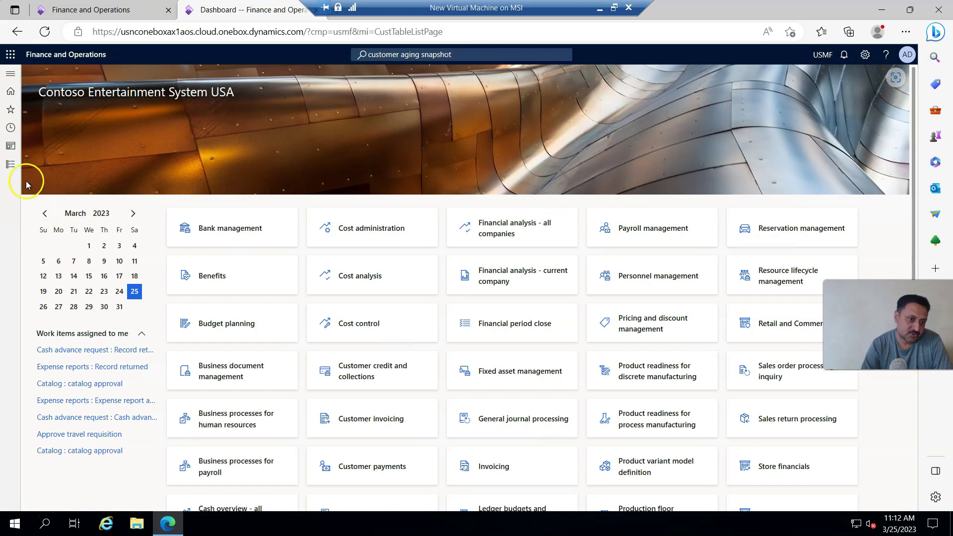
Reopen Aged balances from Credit and collections to look for Cust00002
{"action": "left_click", "coordinate": [12, 168]}
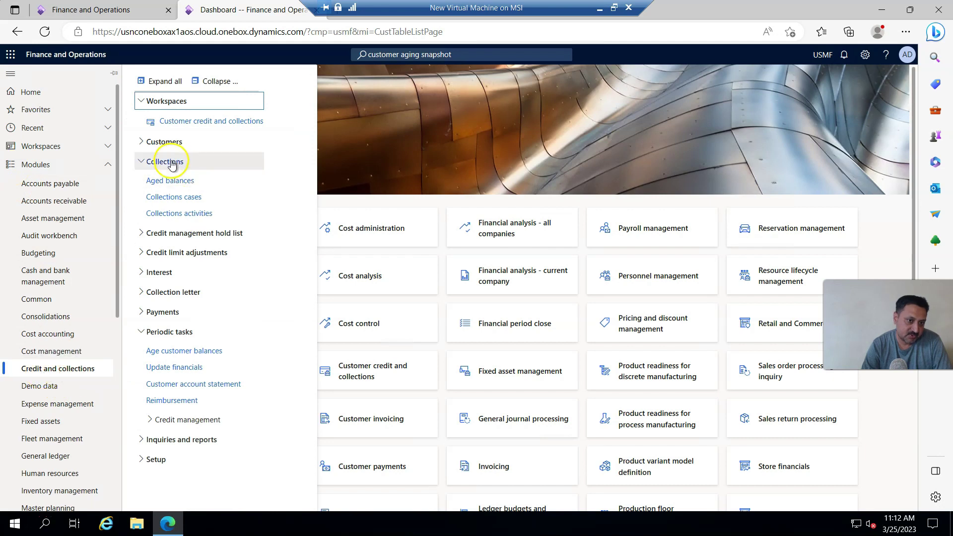
{"action": "left_click", "coordinate": [169, 182]}
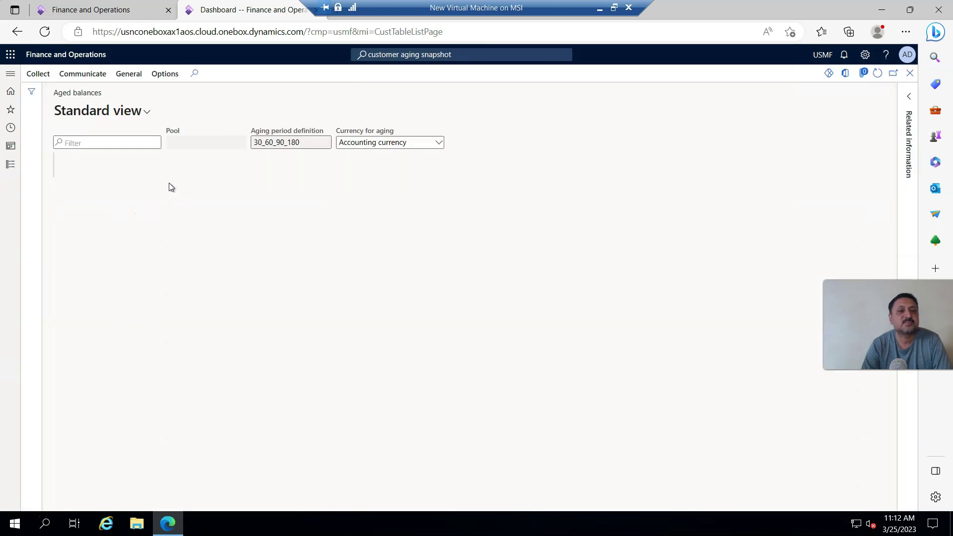